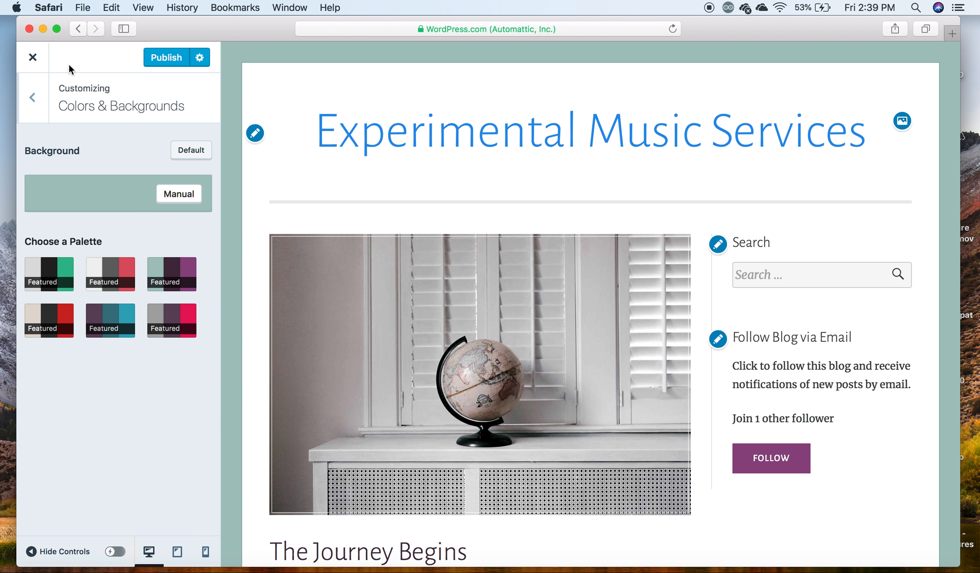
- Try a bright magenta manual background colour for the site, and reset the background to its default
click(33, 97)
click(114, 213)
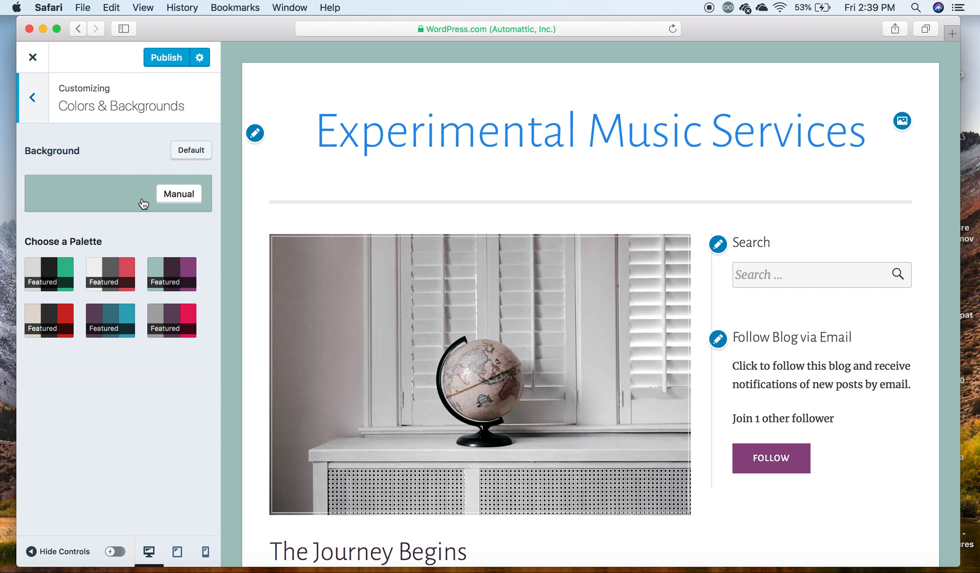
click(174, 195)
click(99, 316)
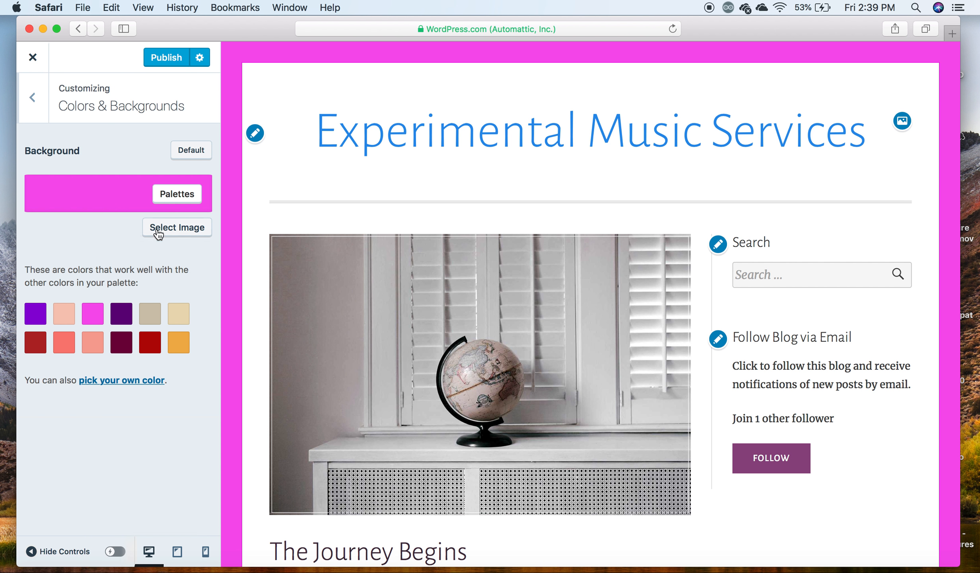
click(201, 156)
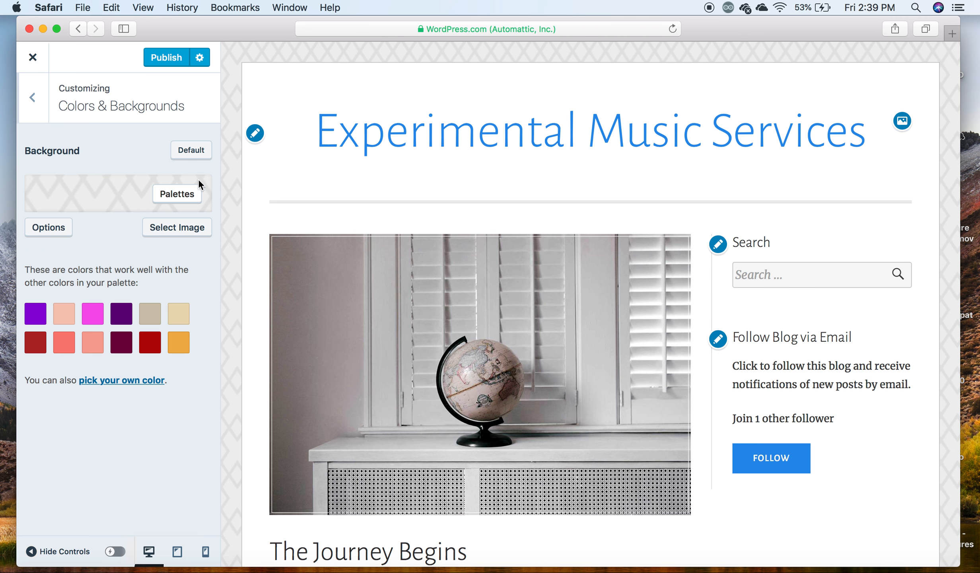
- Apply the featured teal, dark purple and violet colour palette to the site
click(186, 195)
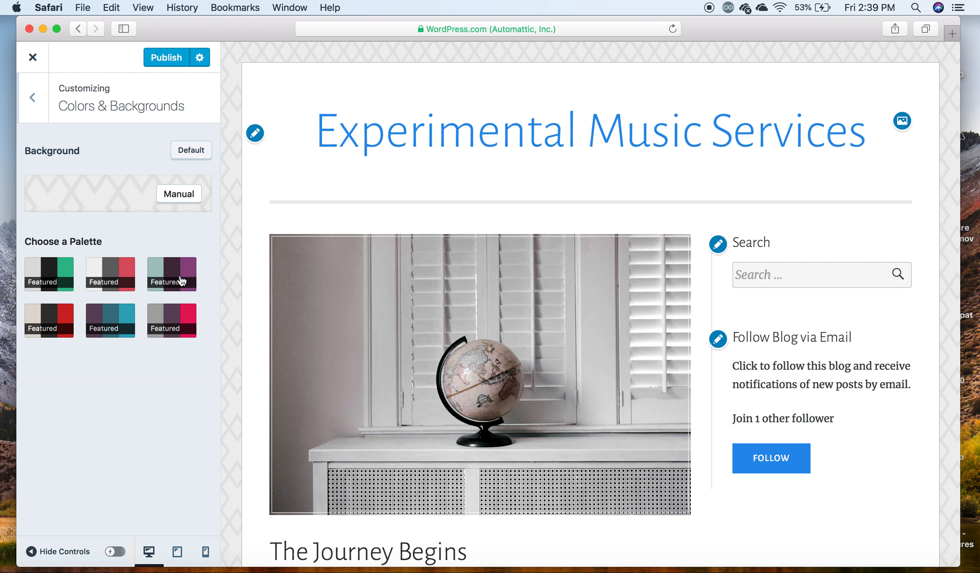
click(177, 288)
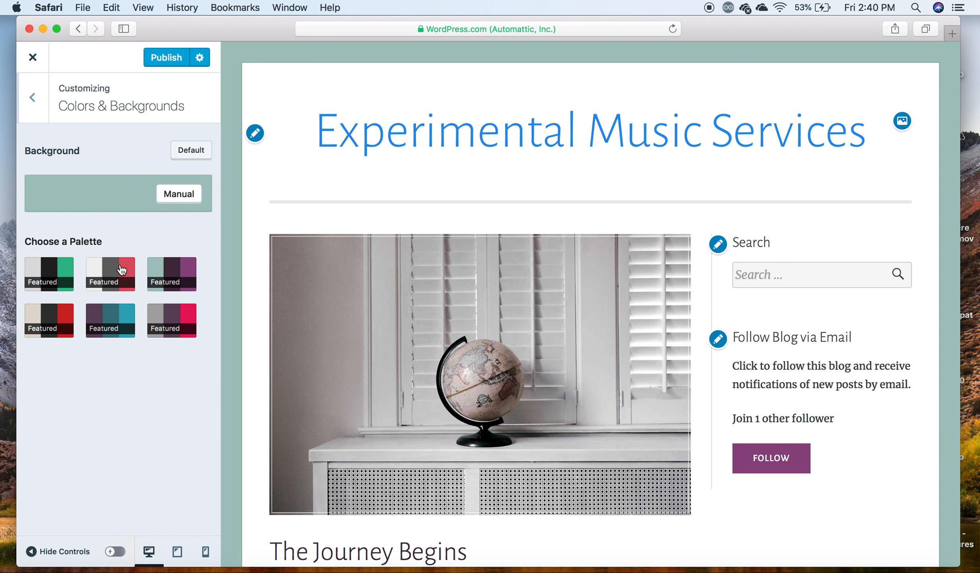
click(33, 100)
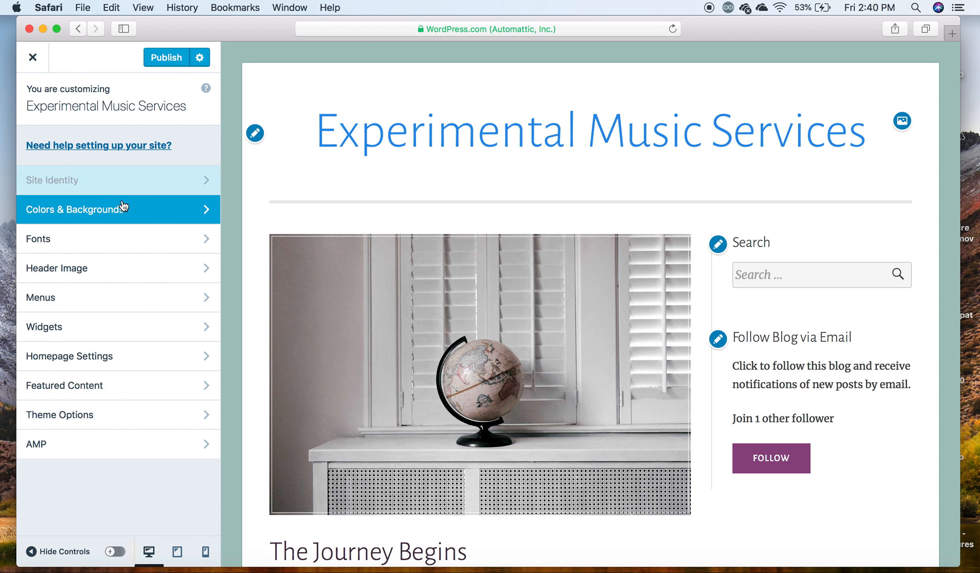
- Set the site's headings font to Cherry Swash and its base font to Alegreya Sans
click(107, 240)
click(165, 171)
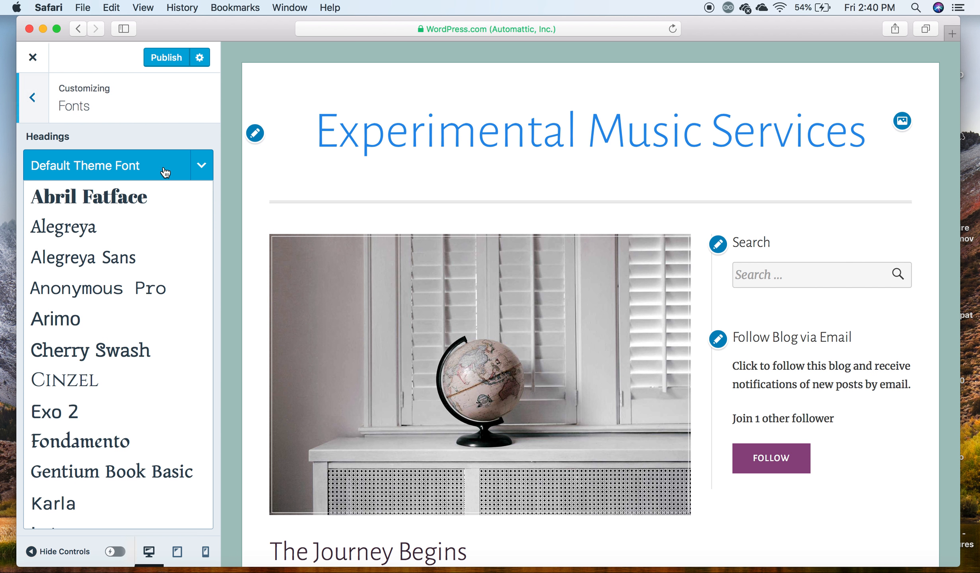
scroll(144, 431, down, 15)
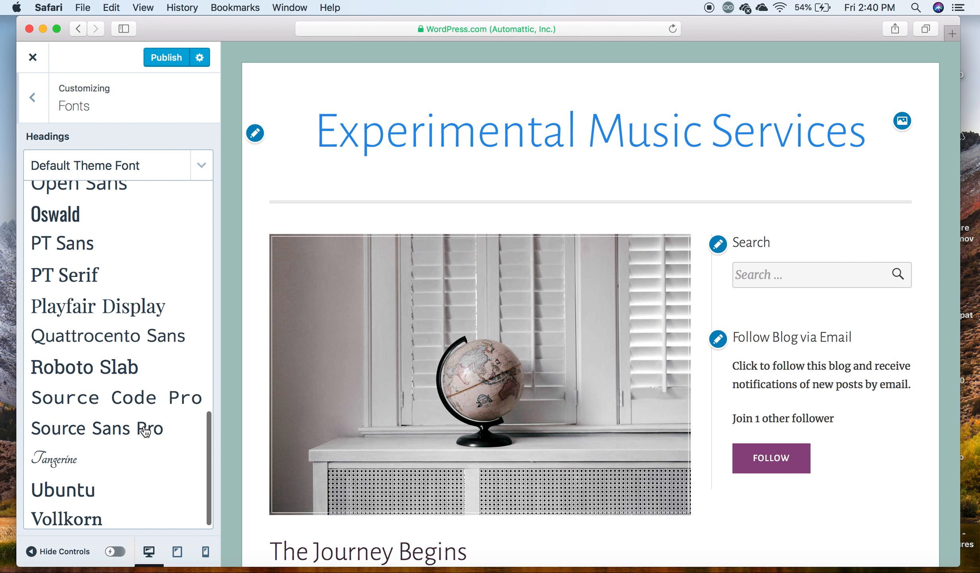
scroll(143, 430, up, 10)
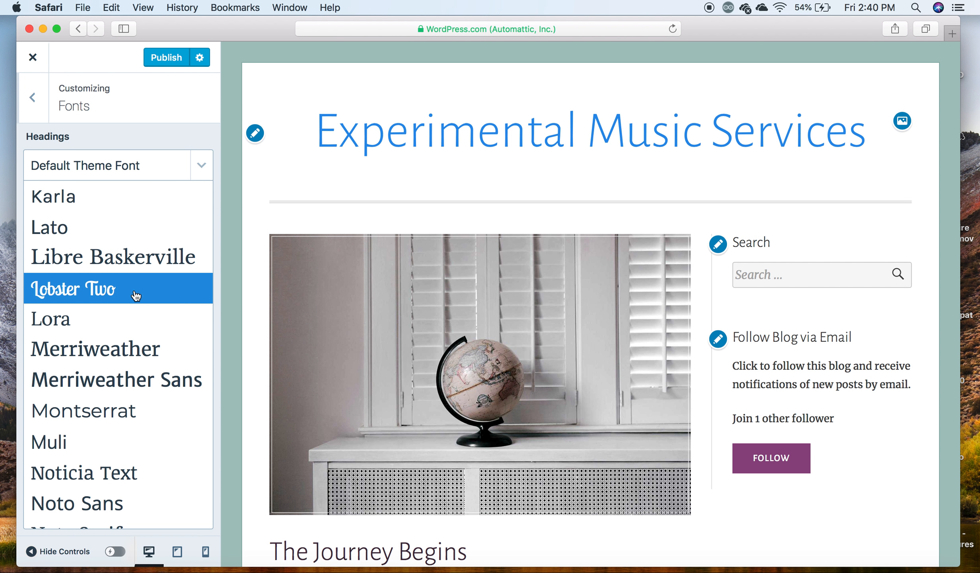
scroll(142, 385, up, 1)
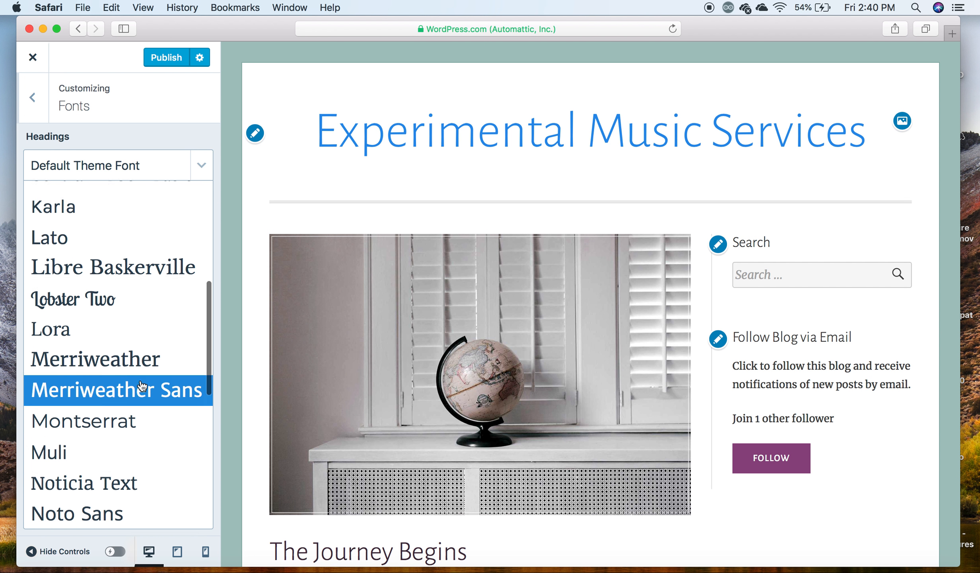
scroll(142, 386, up, 5)
click(143, 280)
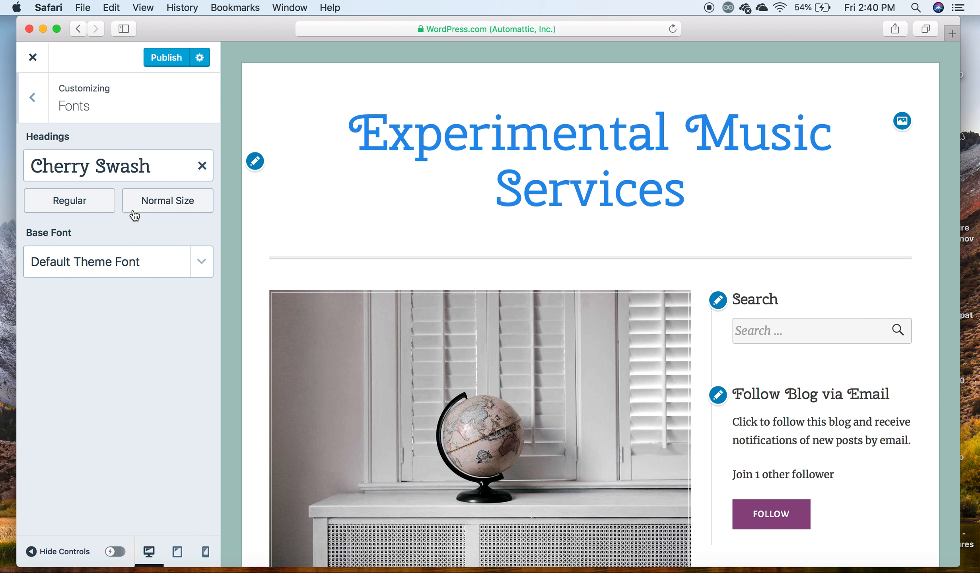
click(145, 262)
click(136, 323)
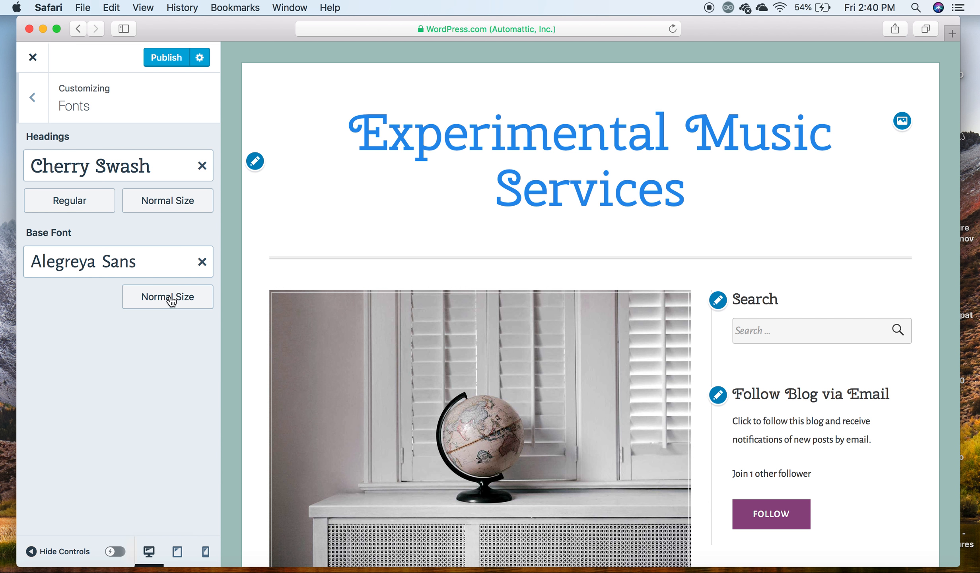
- Try the Large and Small sizes for the headings font, and return it to Normal
click(168, 207)
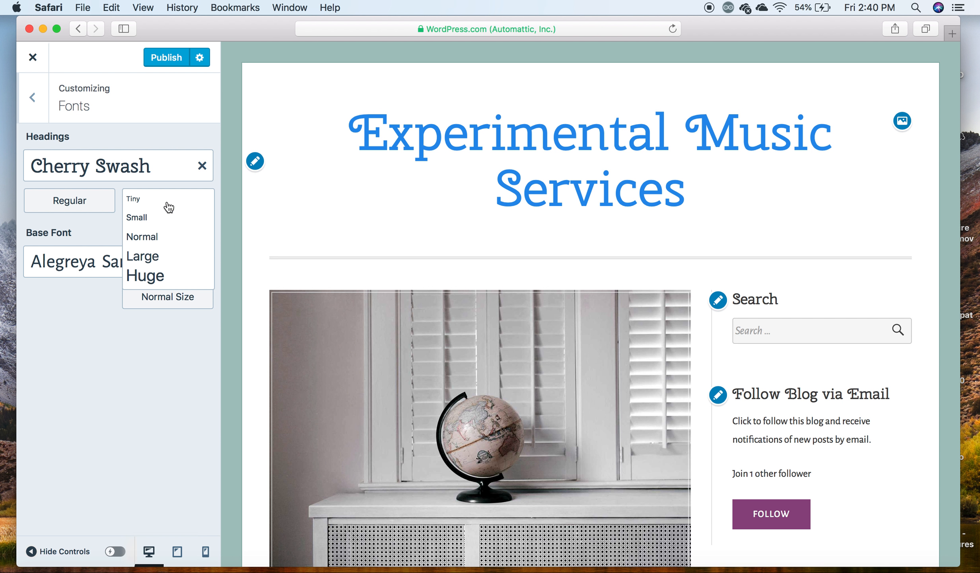
click(166, 256)
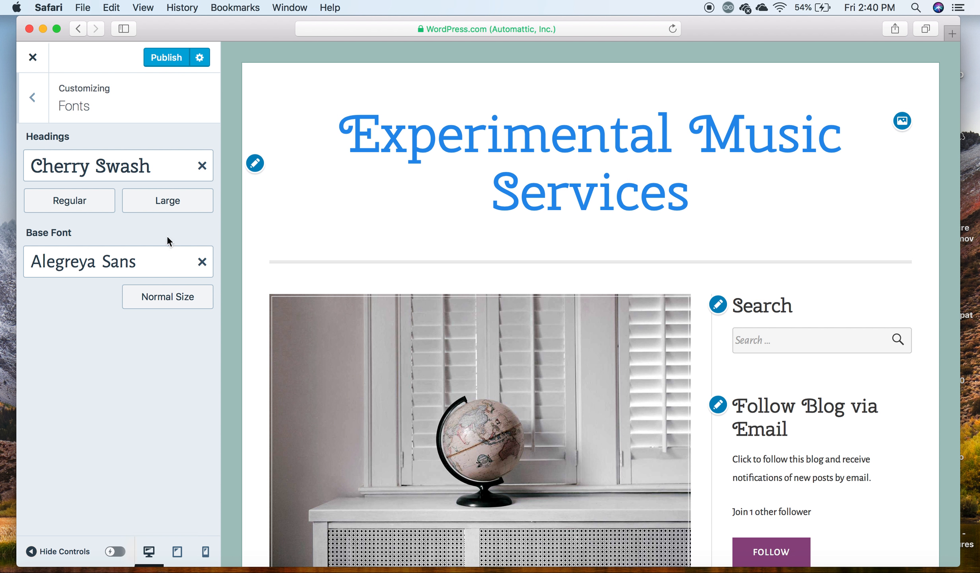
click(179, 209)
click(169, 230)
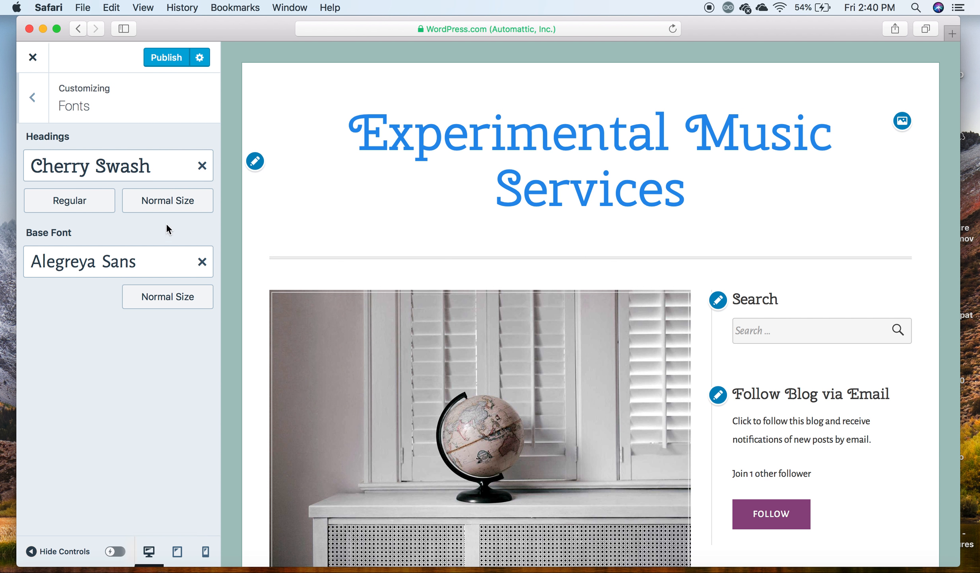
click(179, 203)
click(172, 217)
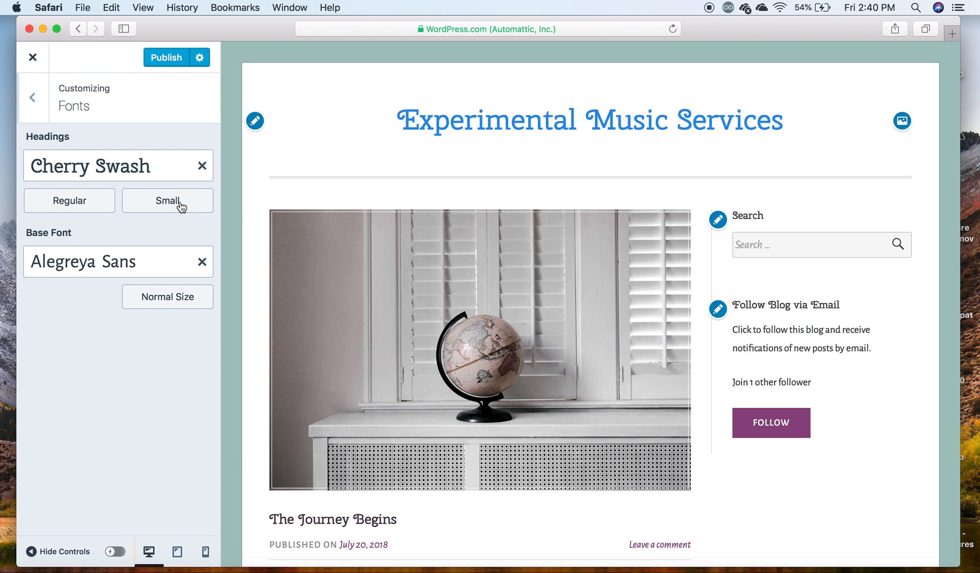
click(181, 207)
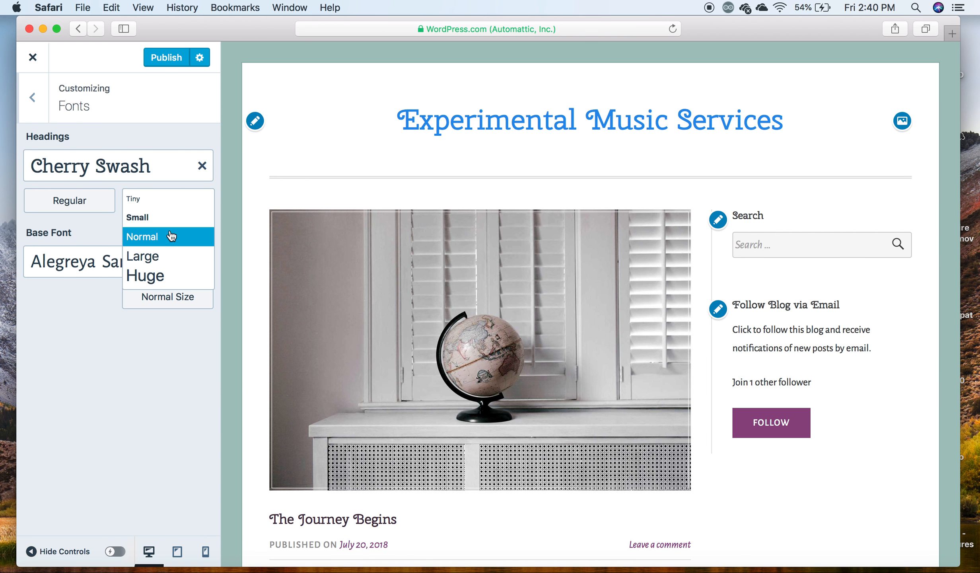
click(171, 224)
click(181, 206)
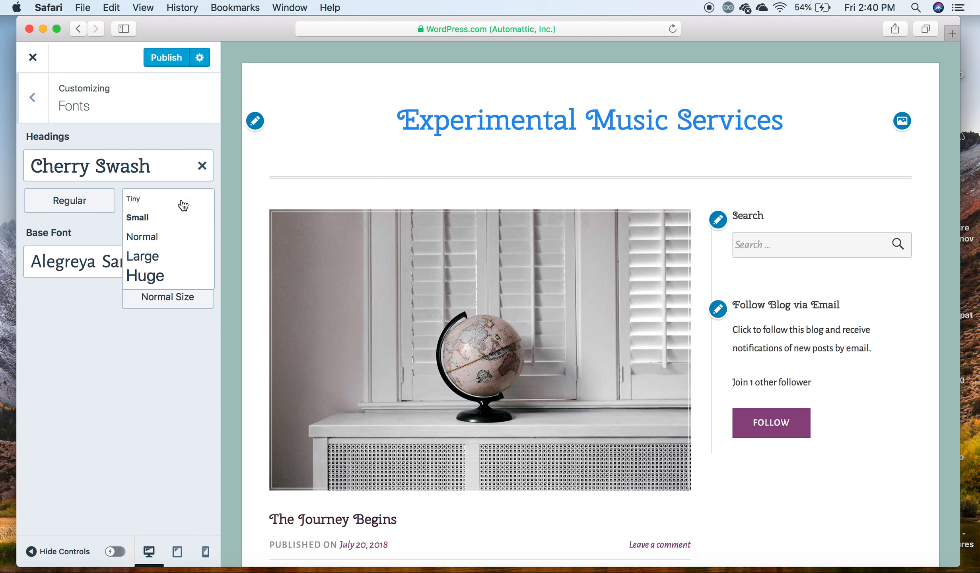
click(176, 237)
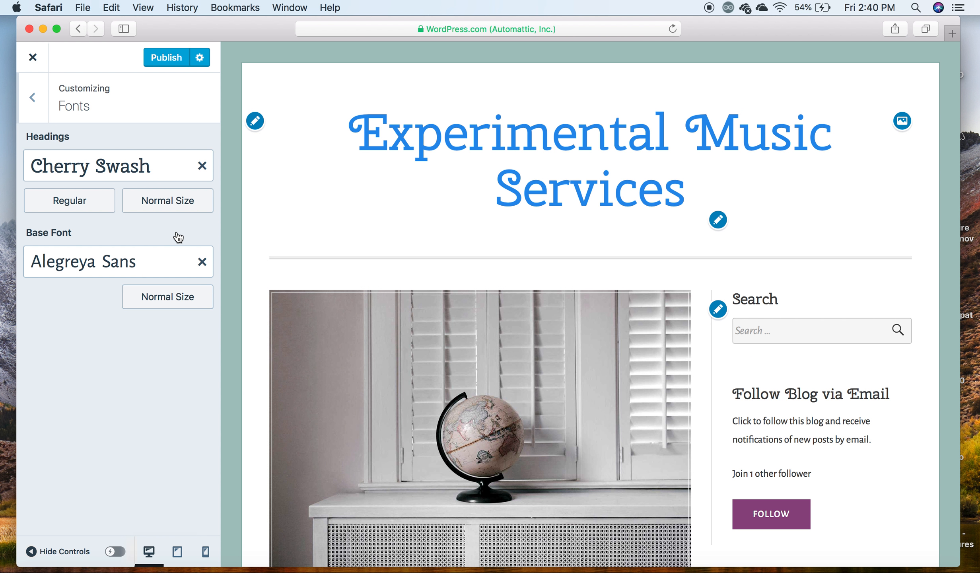
click(185, 202)
click(177, 237)
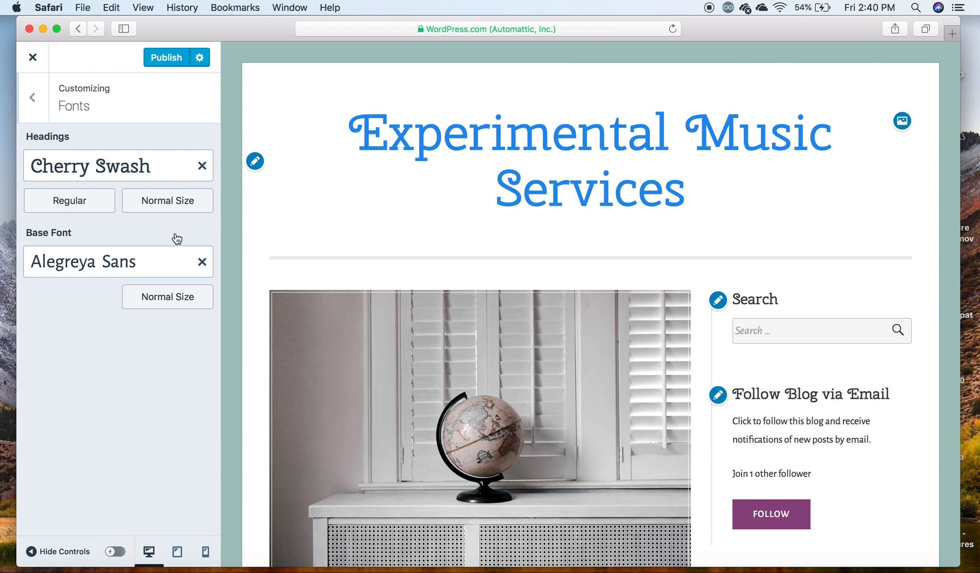
- Set cropped-fractal.png from the media library as the header image, cropped to a shallow strip near the picture's upper edge
click(38, 101)
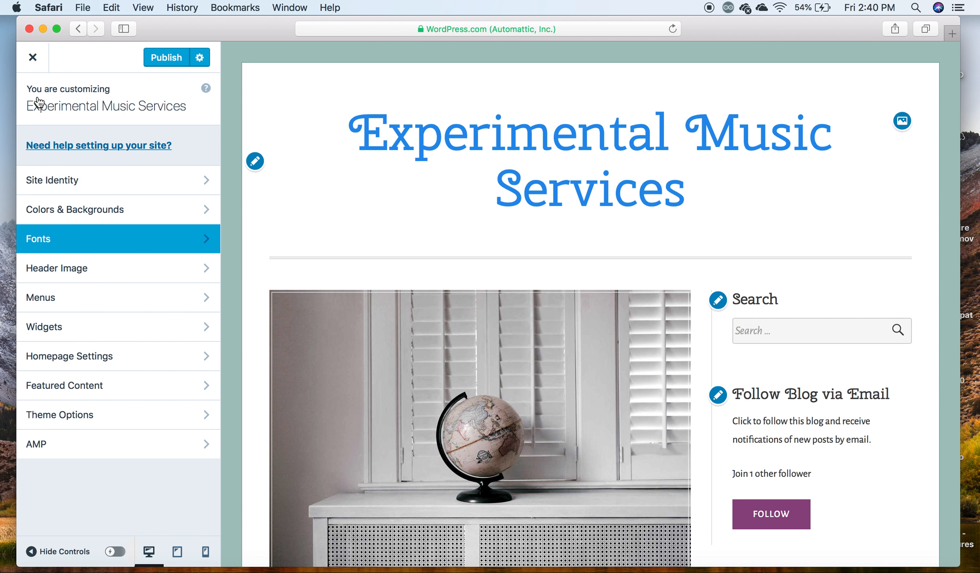
click(71, 271)
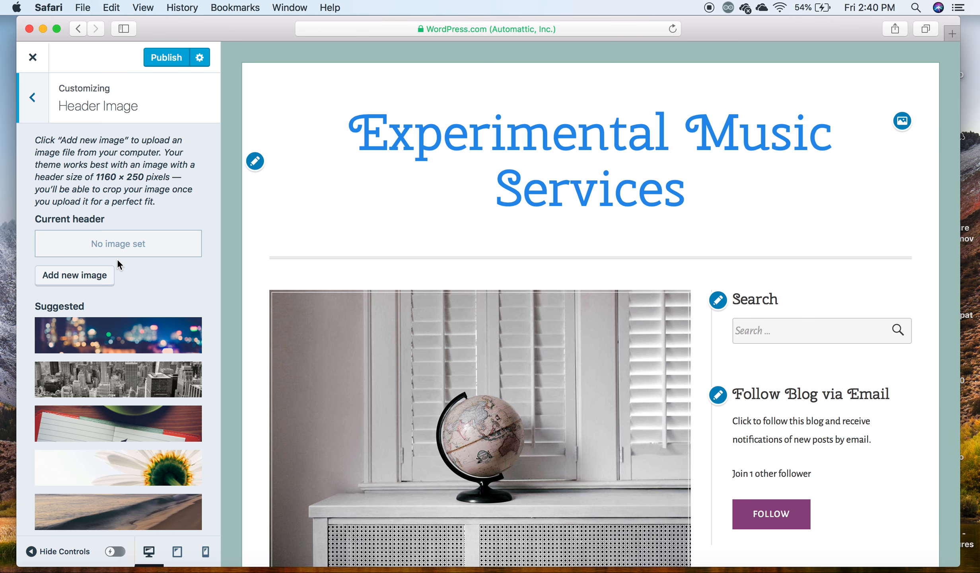
scroll(118, 265, down, 3)
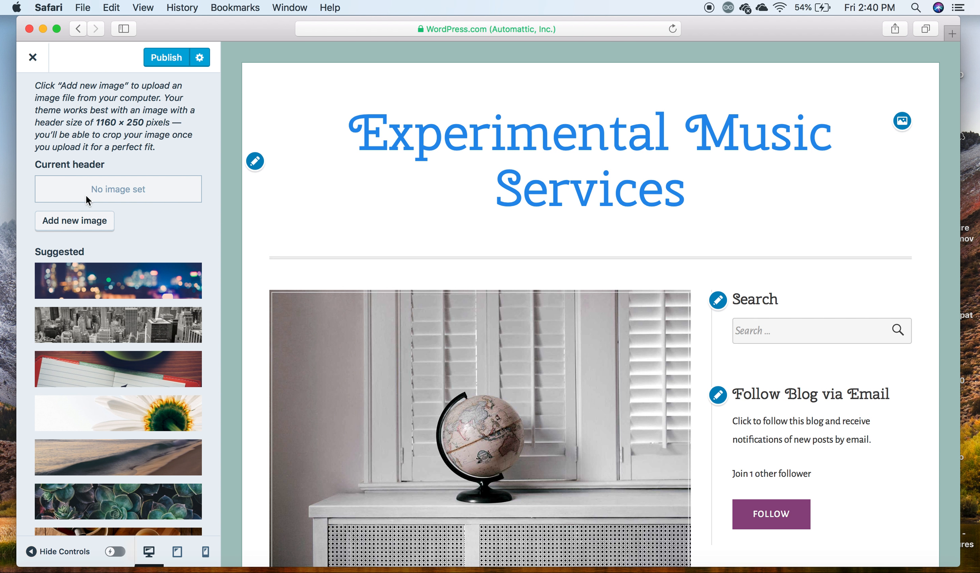
click(79, 221)
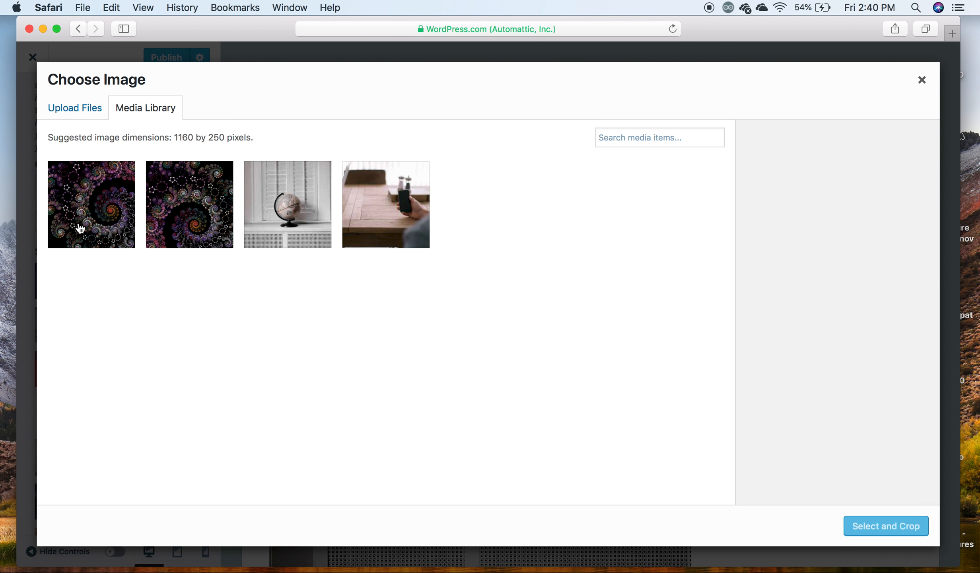
click(195, 193)
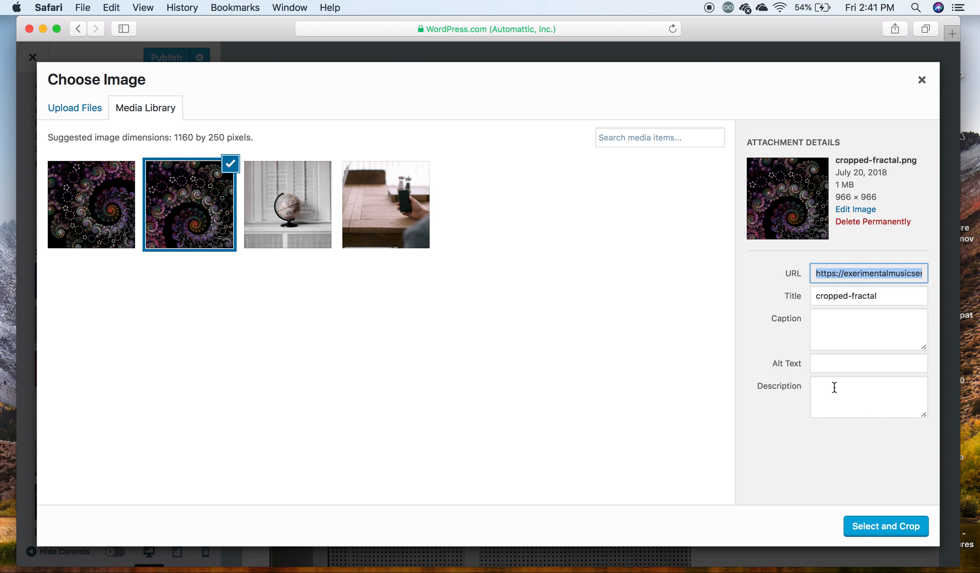
click(894, 531)
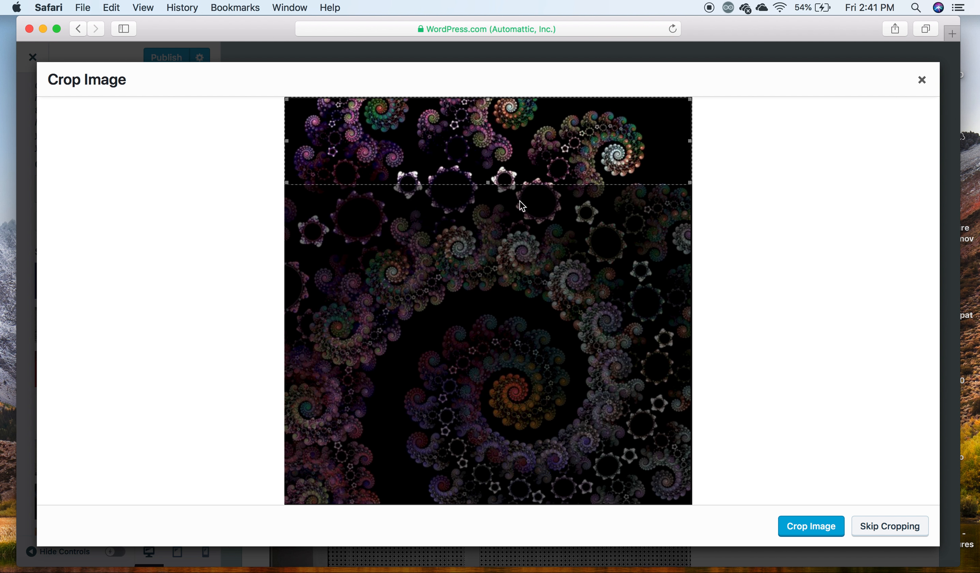
drag(492, 170, 488, 136)
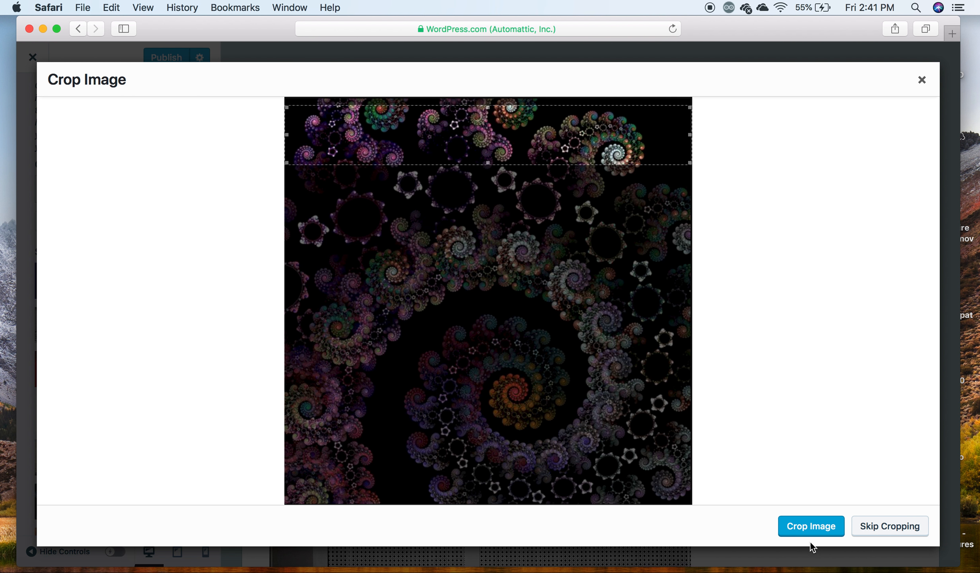
click(815, 528)
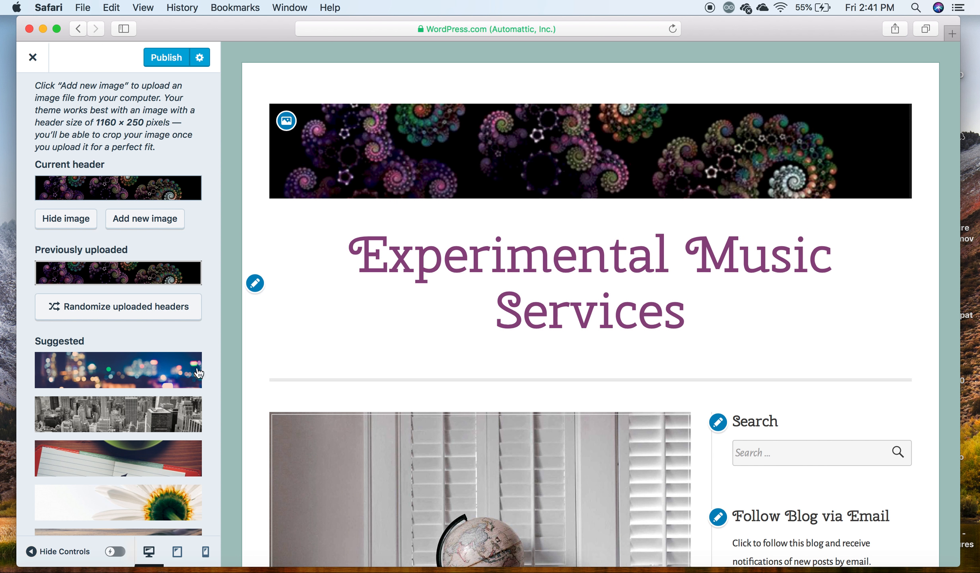
- Review the uploaded and suggested header images with their randomize options, and look over the site's Menus settings
scroll(147, 430, down, 5)
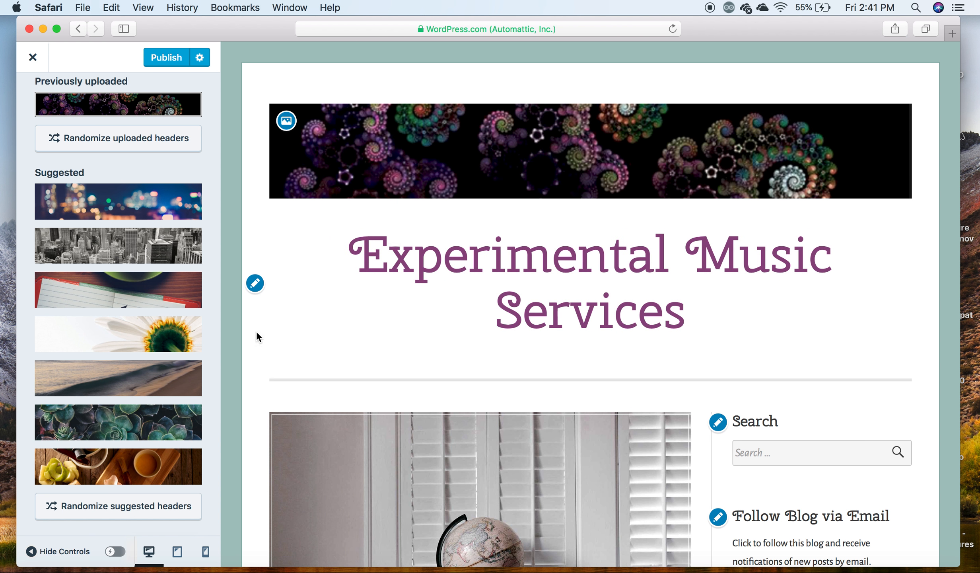
scroll(159, 433, down, 1)
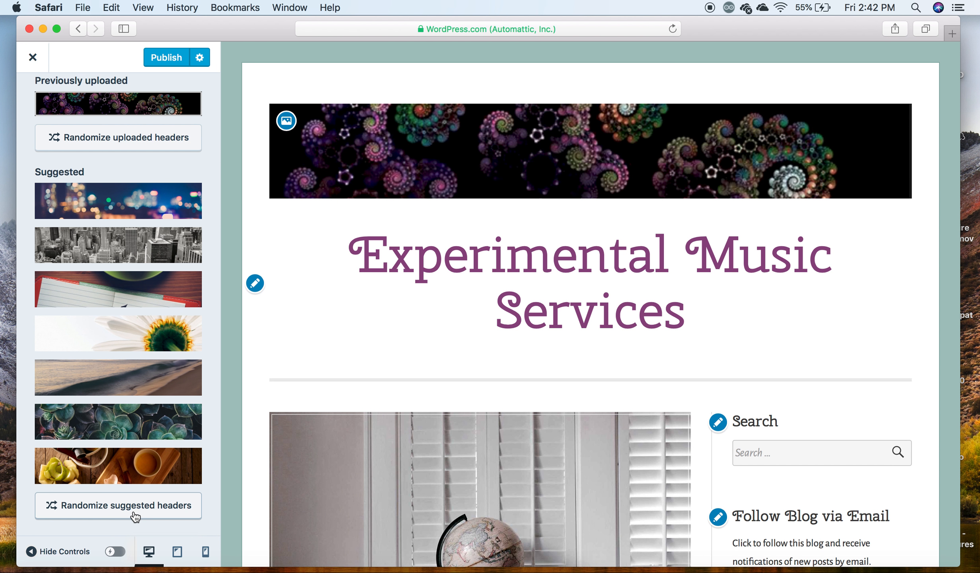
scroll(139, 474, up, 3)
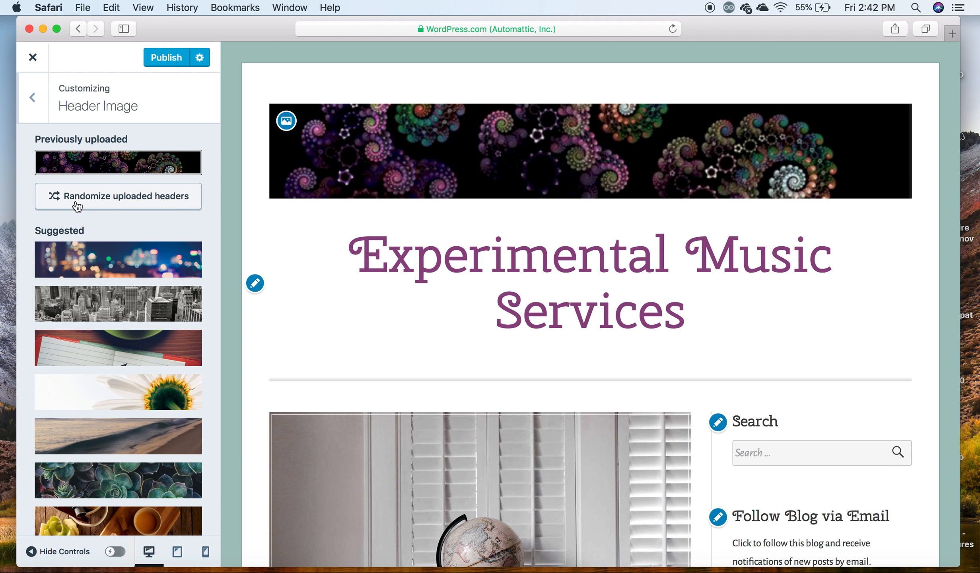
scroll(179, 224, down, 3)
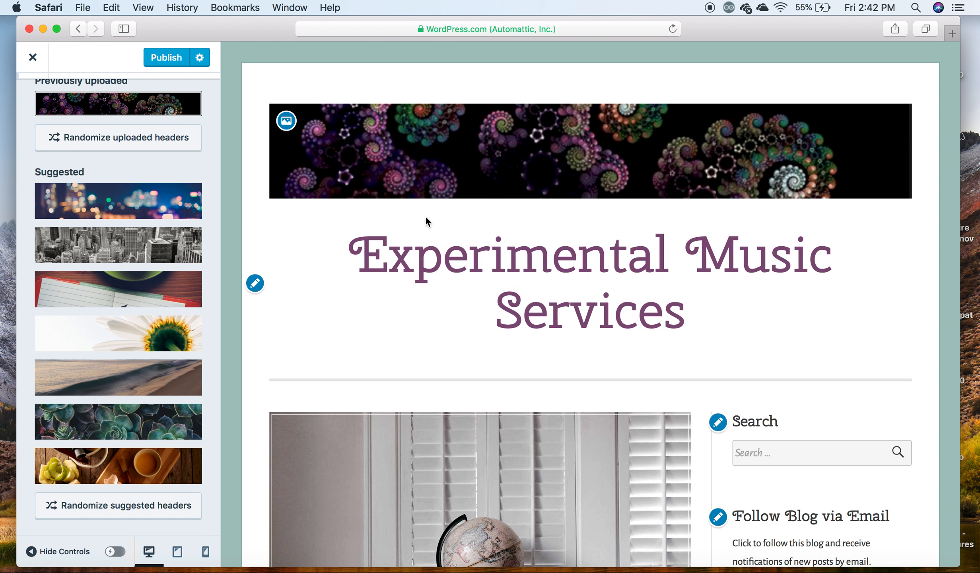
scroll(147, 326, up, 3)
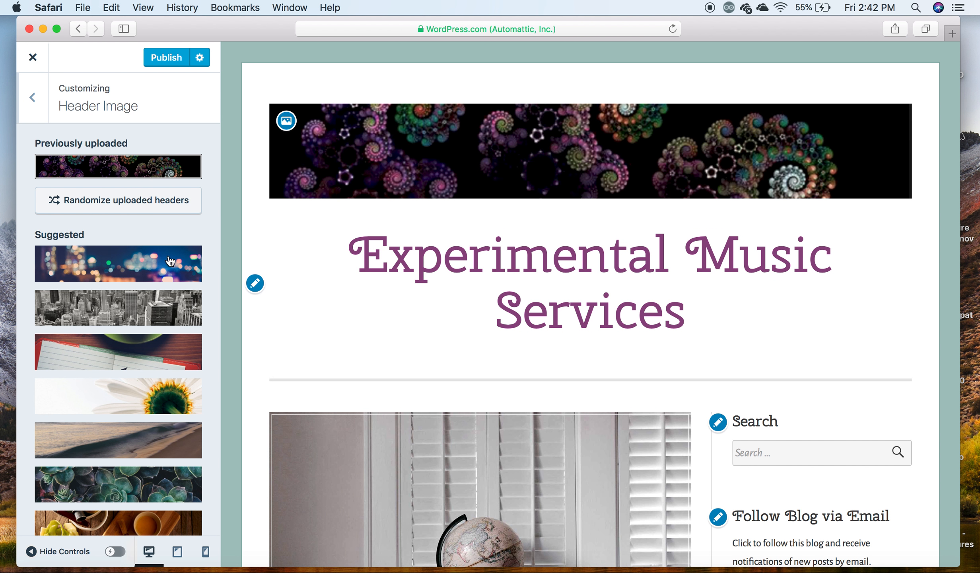
click(42, 106)
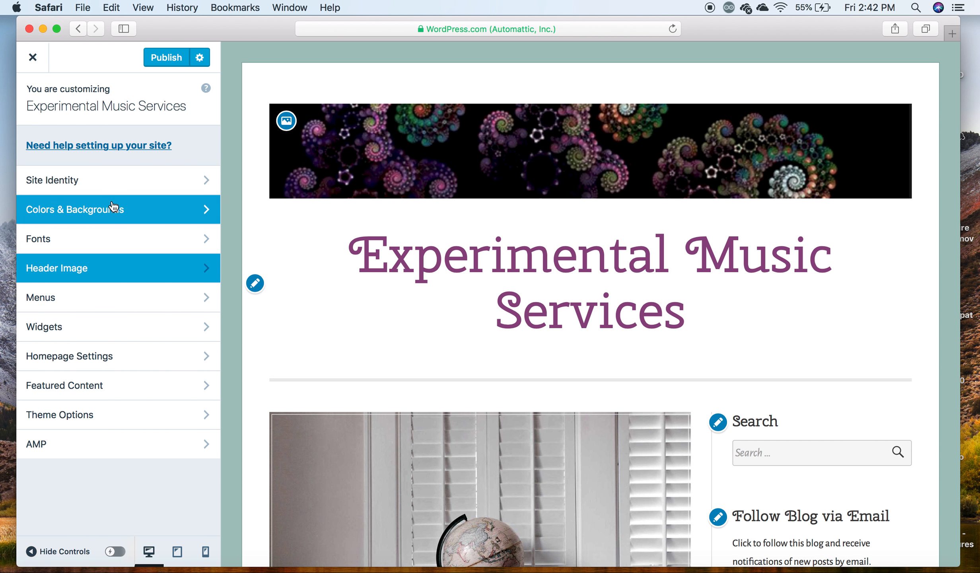
click(91, 284)
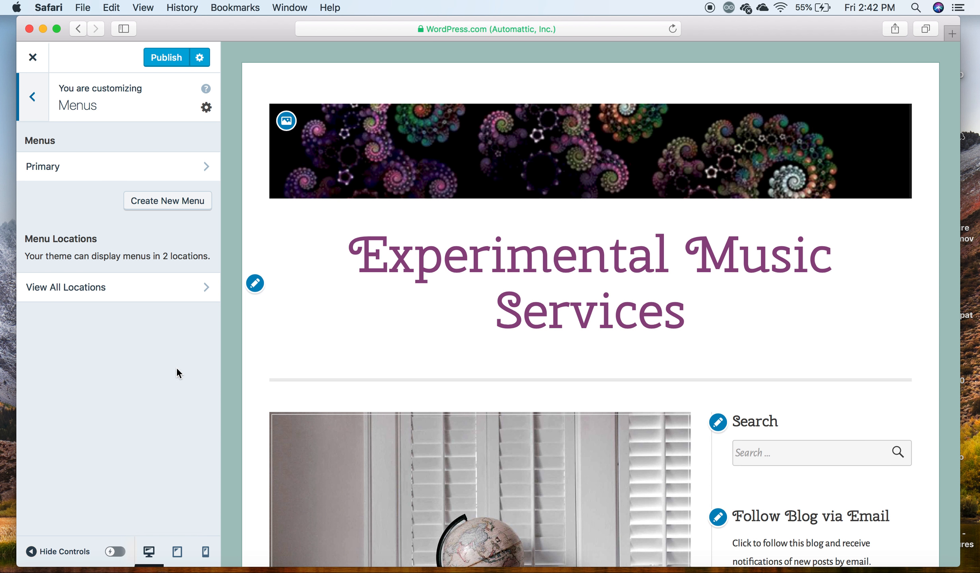
click(34, 106)
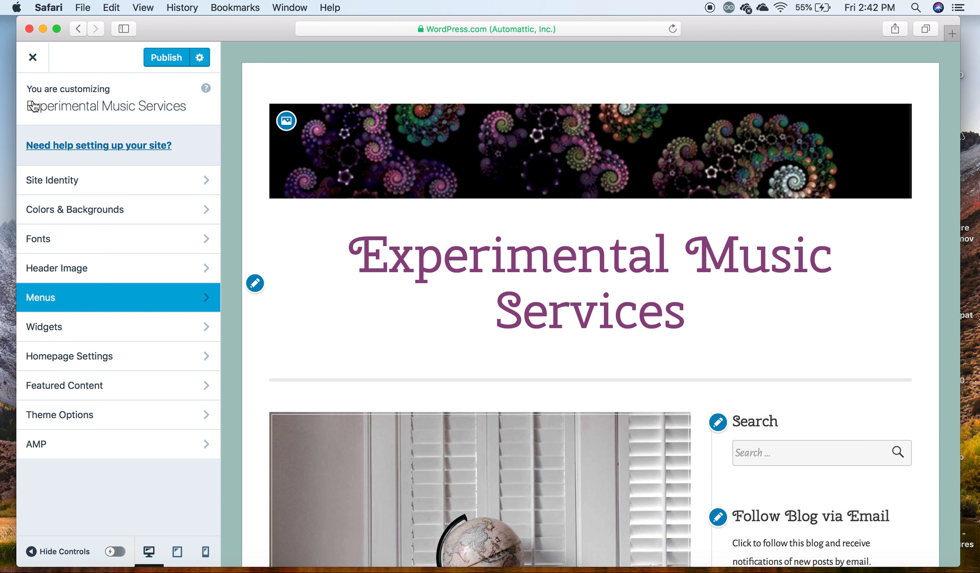
- Open the Sidebar widget area, review the Search widget's settings, and look over the sidebar on the site preview
click(78, 337)
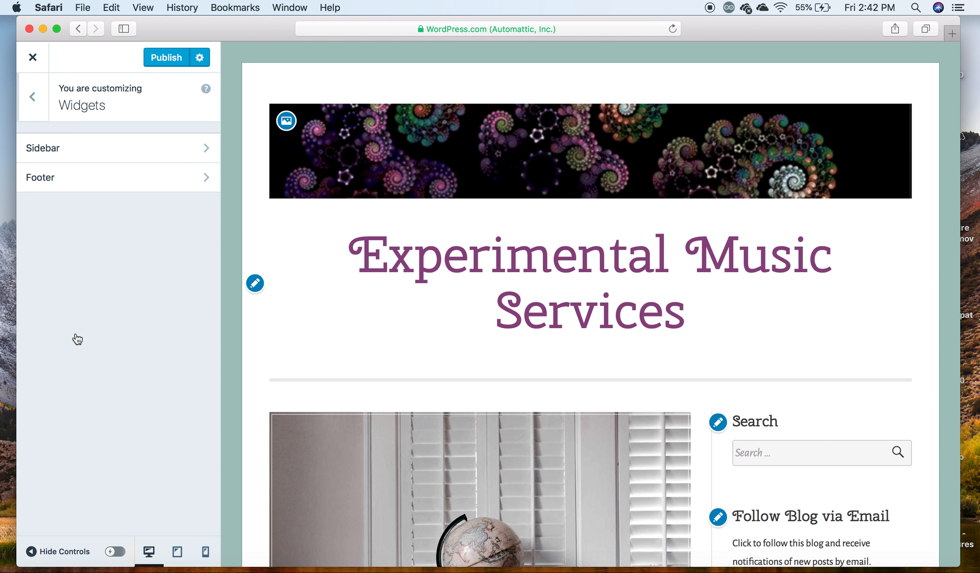
click(153, 148)
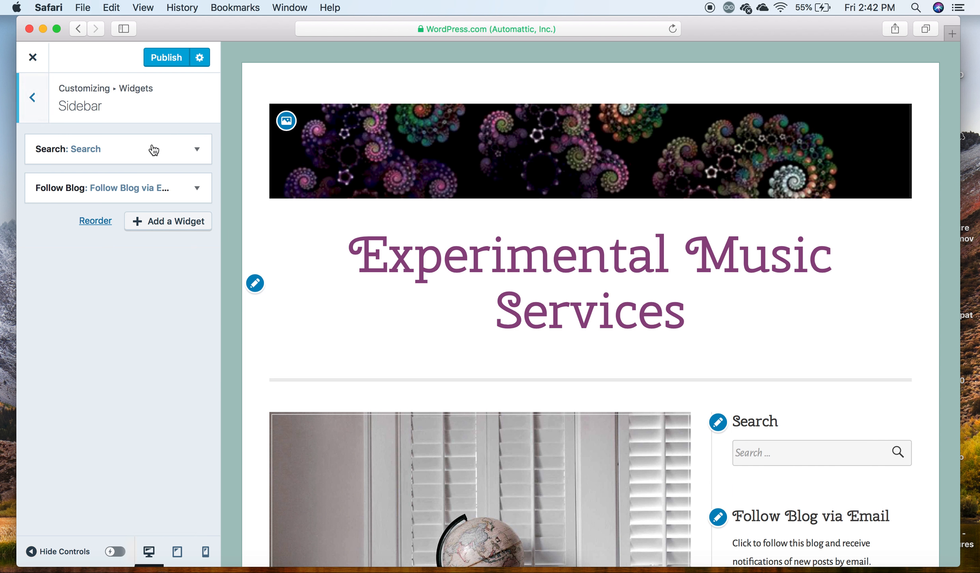
scroll(756, 431, down, 3)
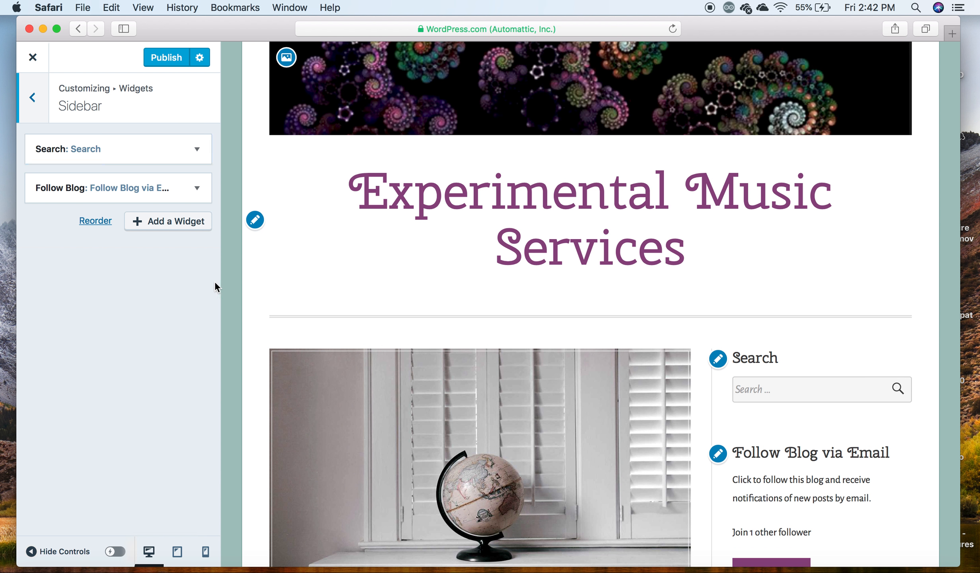
click(200, 152)
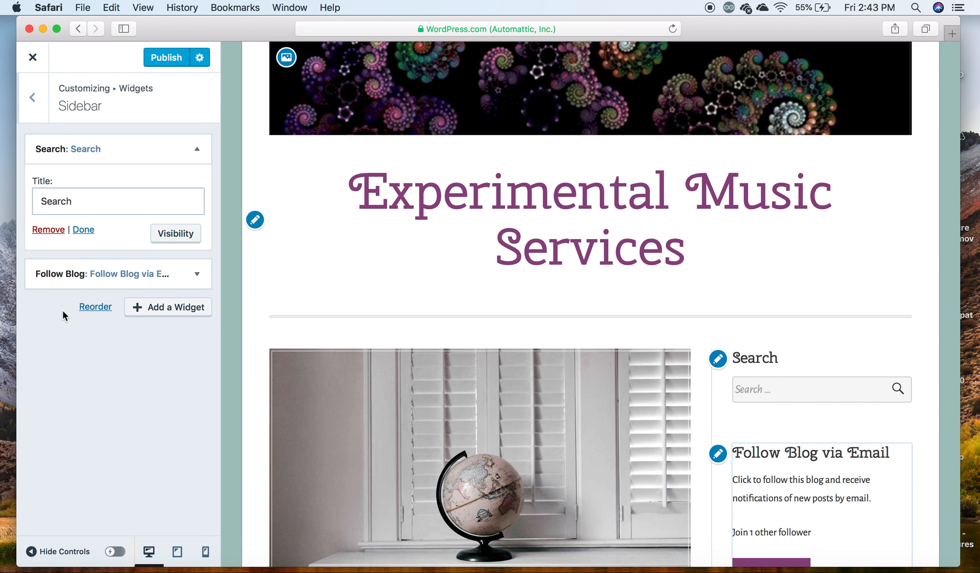
click(199, 153)
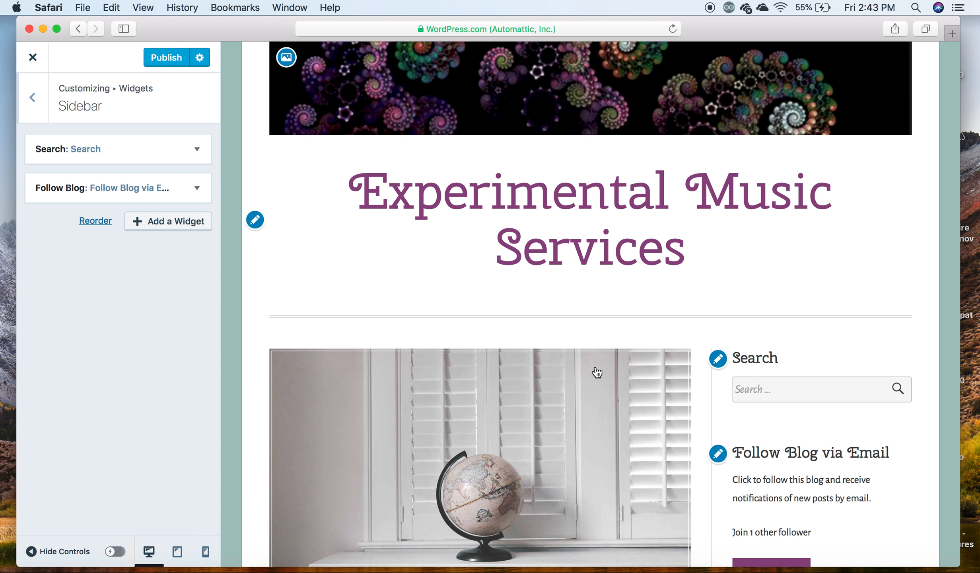
scroll(810, 491, down, 3)
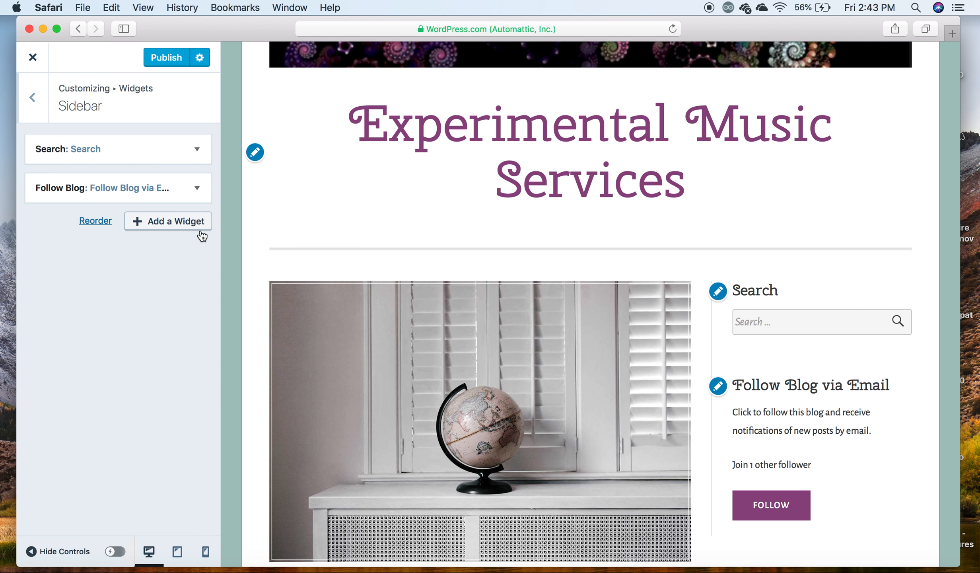
- Remove the Follow Blog widget from the site's sidebar
click(199, 189)
scroll(201, 190, down, 3)
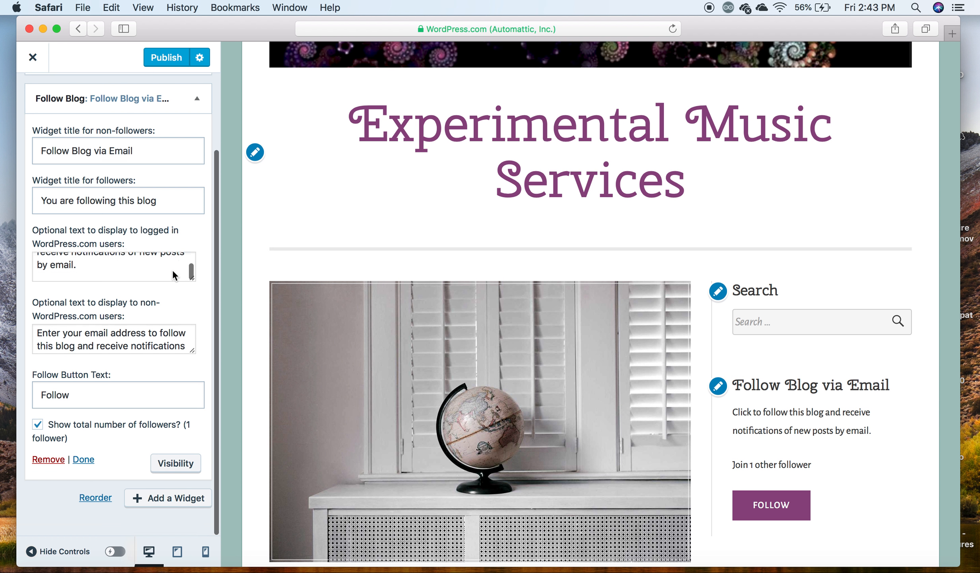
click(45, 467)
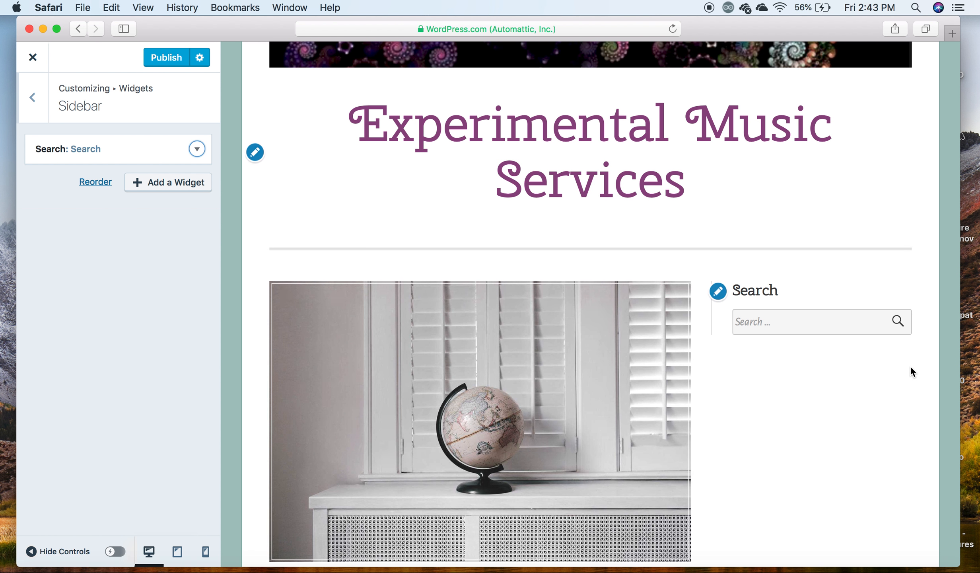
- Browse the list of widgets that can be added to the sidebar, such as posts, pages, navigation and social media widgets
click(170, 187)
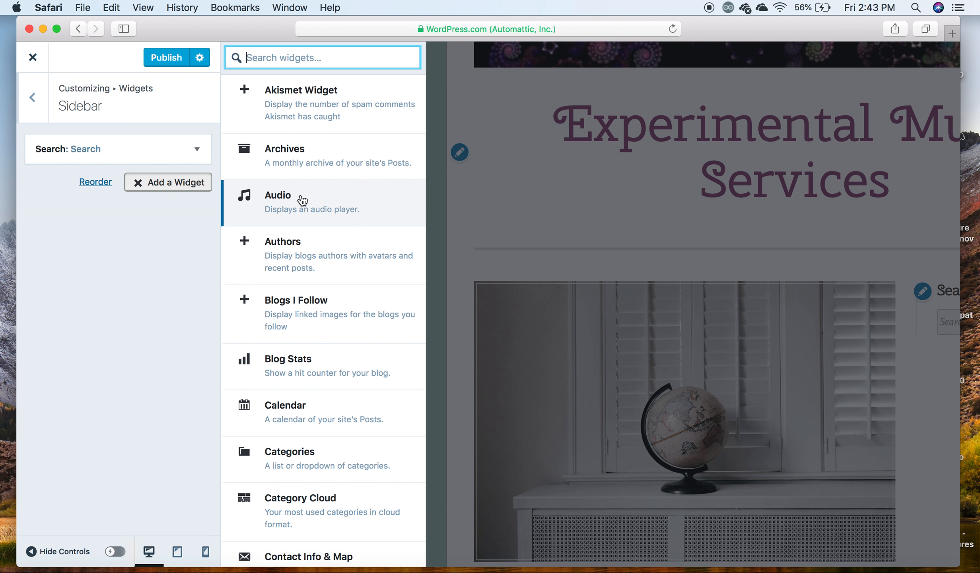
scroll(330, 223, down, 3)
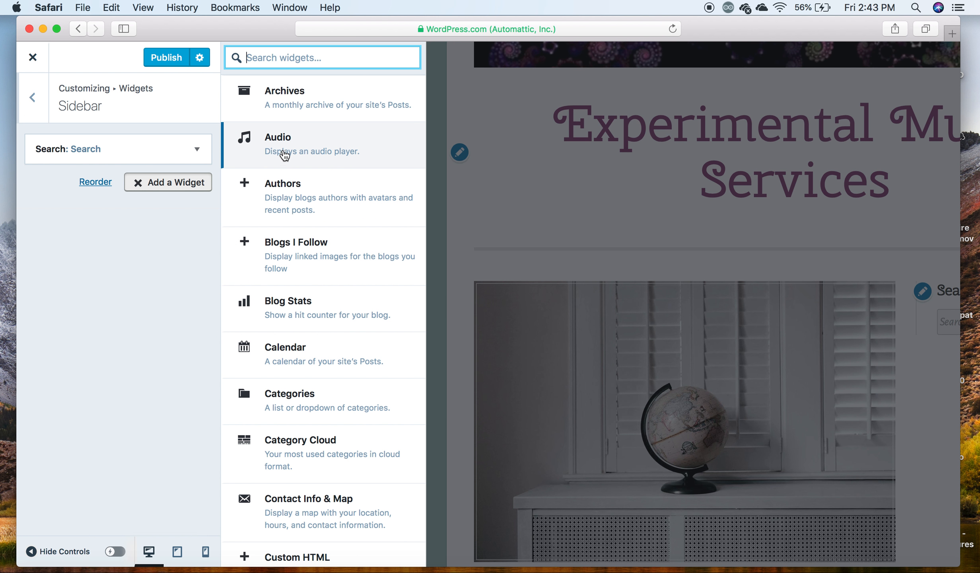
scroll(303, 207, down, 3)
scroll(319, 251, down, 20)
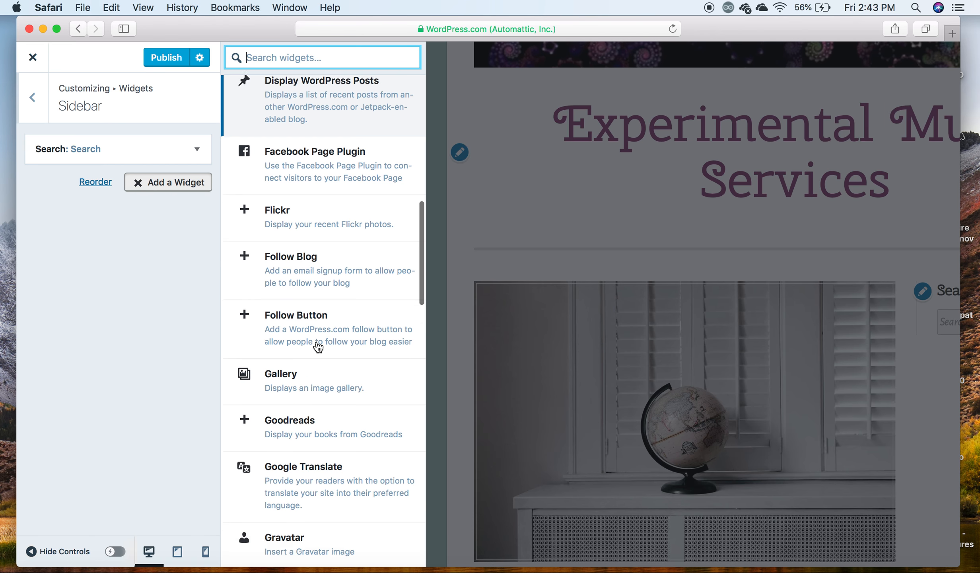
scroll(317, 414, down, 13)
scroll(314, 438, down, 7)
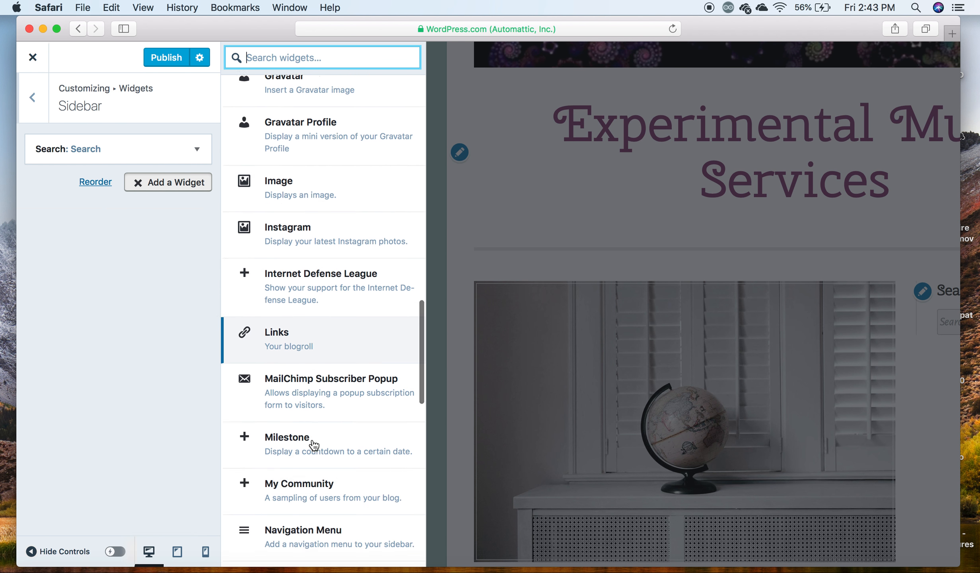
scroll(314, 446, down, 8)
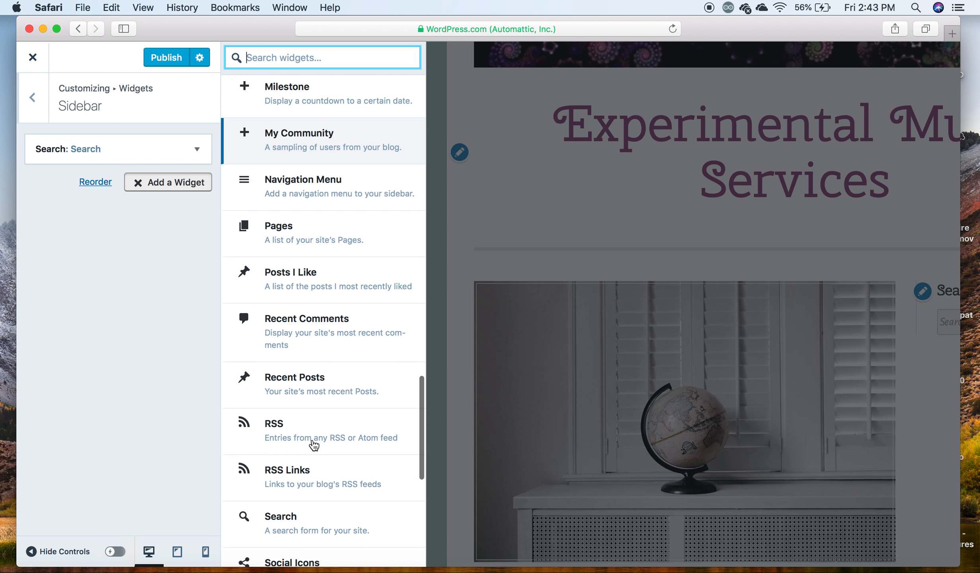
scroll(314, 445, up, 14)
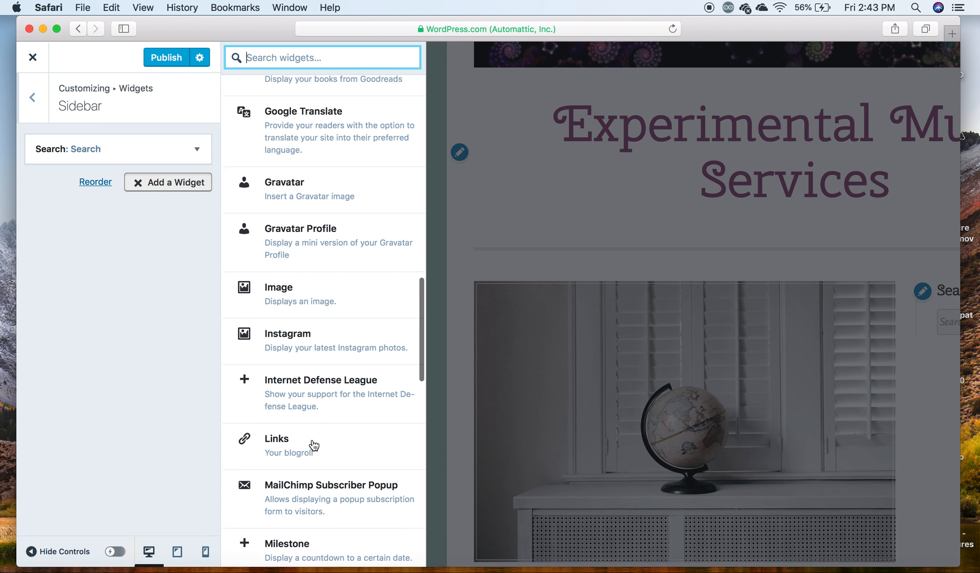
scroll(350, 362, down, 15)
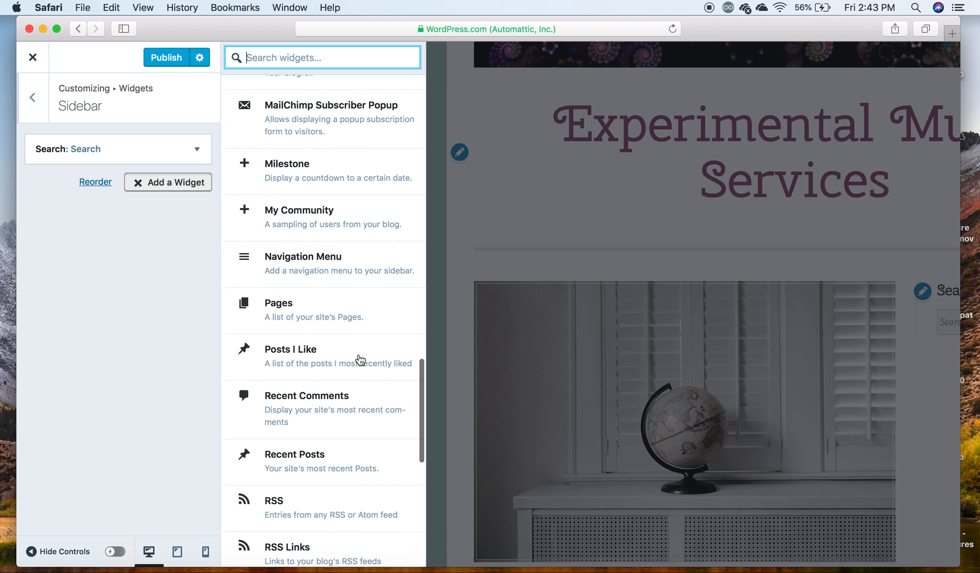
scroll(360, 360, down, 3)
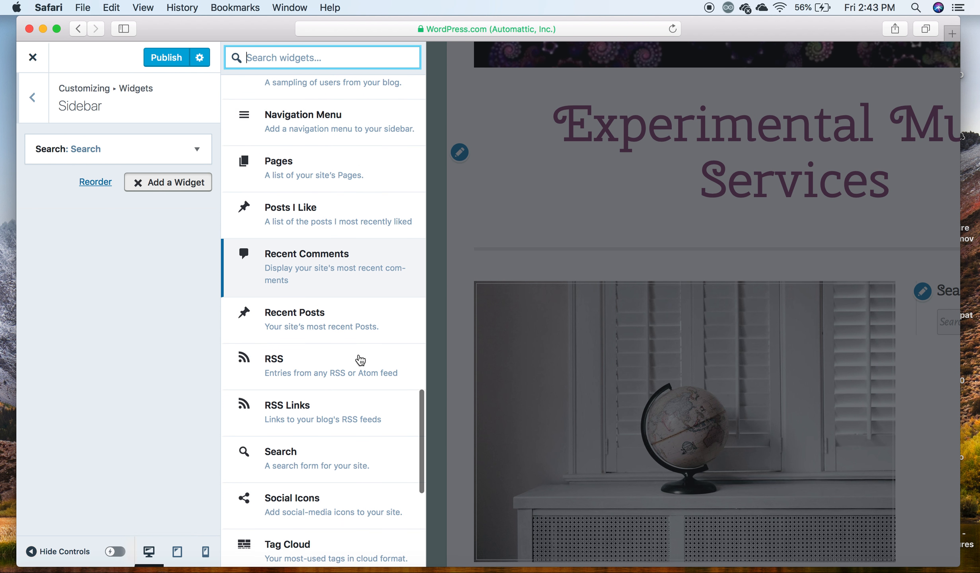
scroll(360, 360, up, 3)
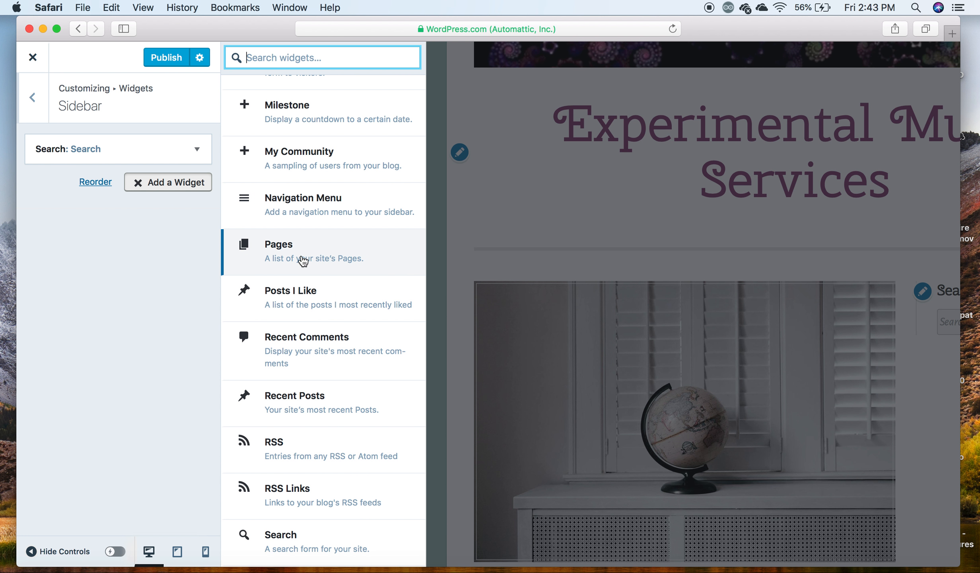
scroll(332, 266, up, 3)
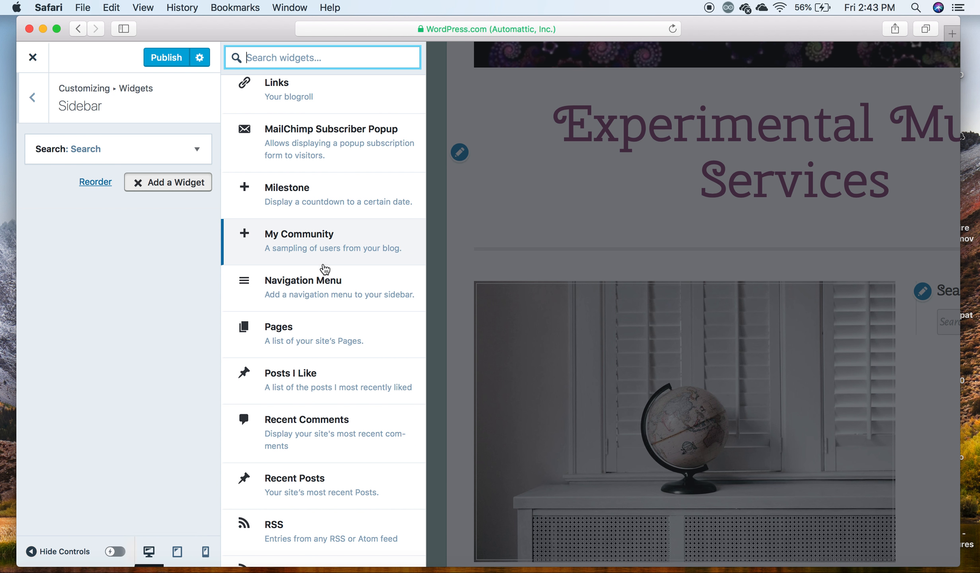
scroll(323, 279, up, 1)
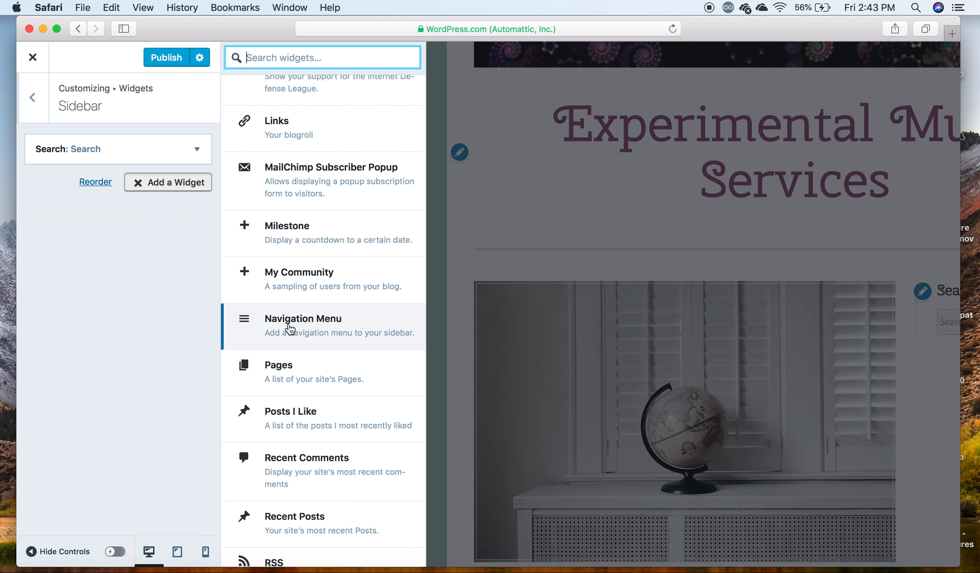
scroll(307, 338, up, 3)
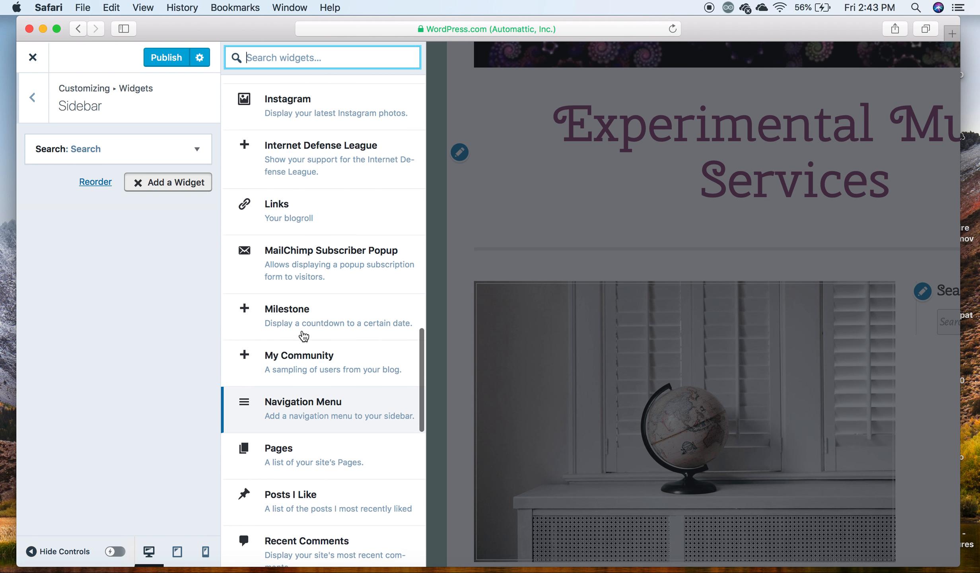
scroll(303, 343, up, 4)
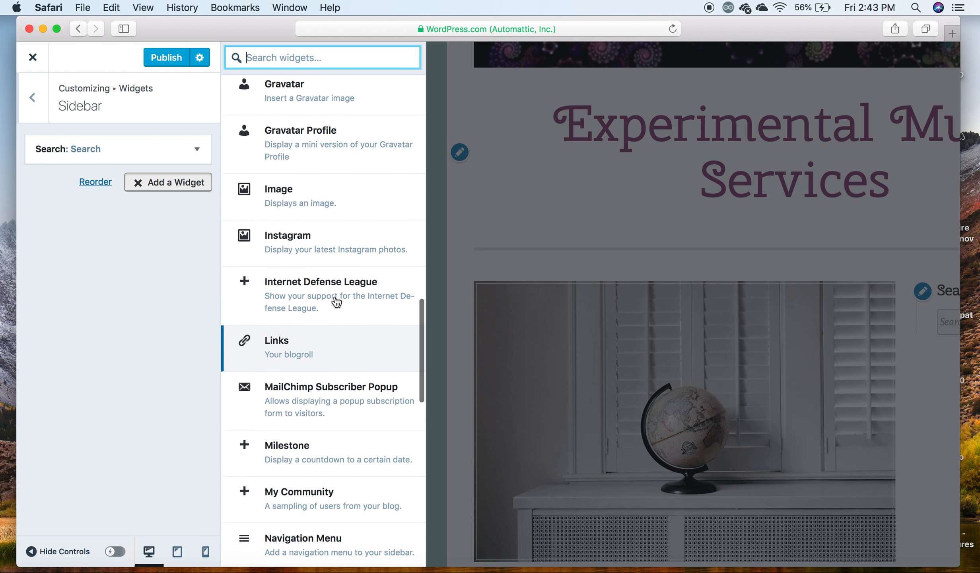
scroll(304, 251, up, 4)
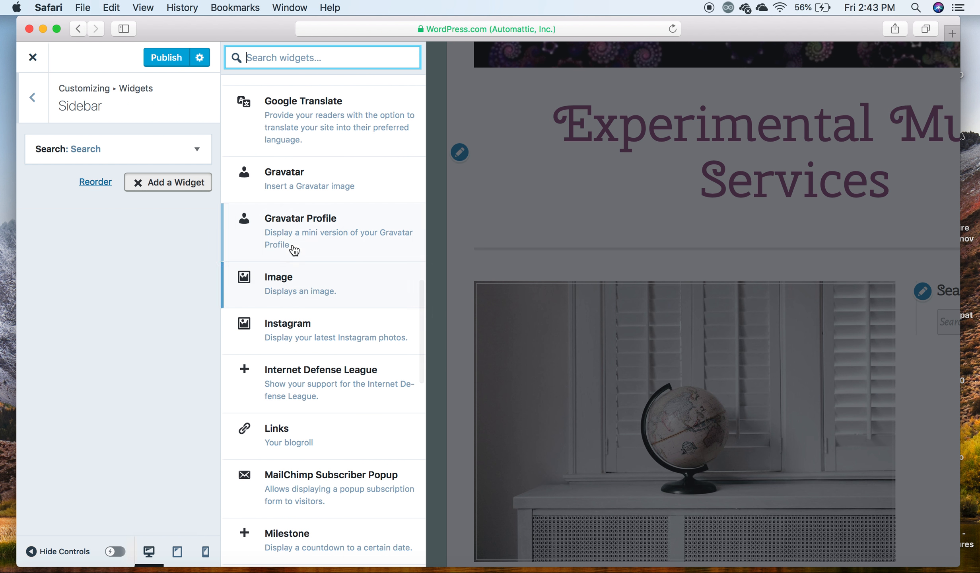
scroll(301, 237, up, 3)
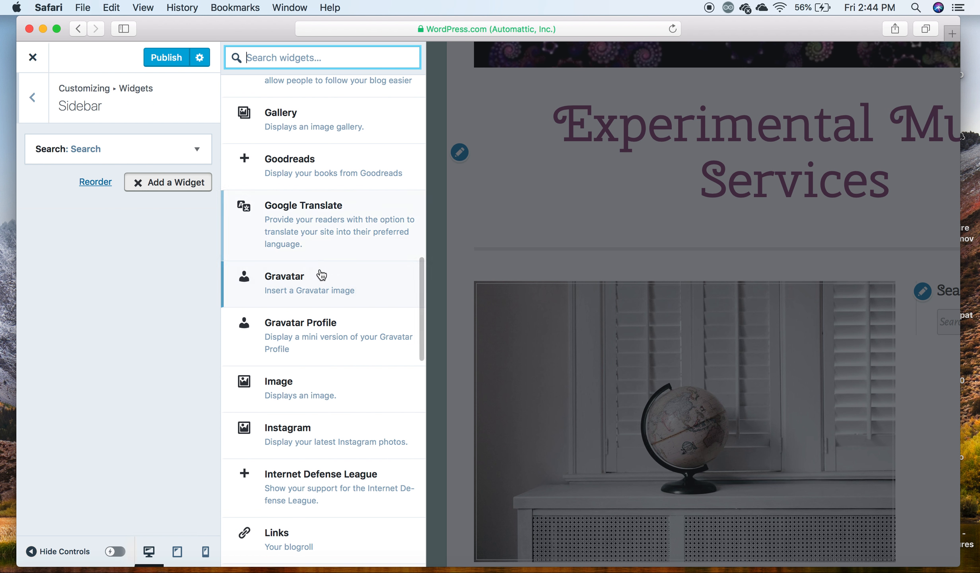
scroll(316, 256, up, 9)
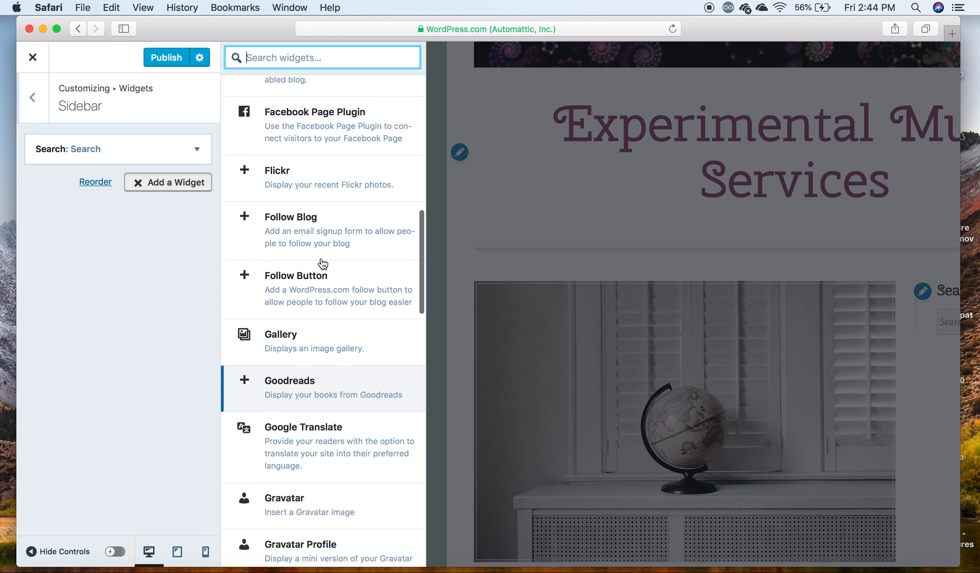
scroll(322, 262, up, 4)
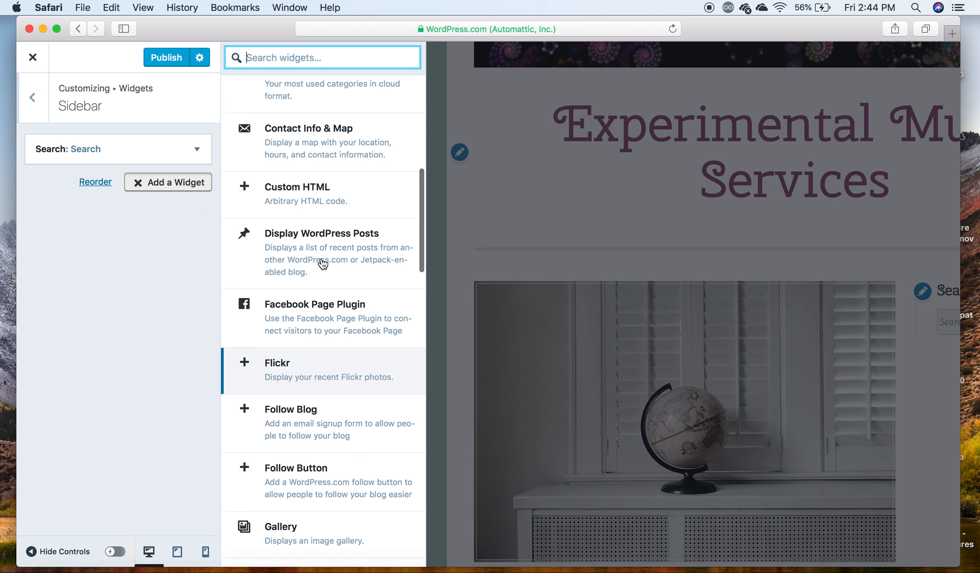
- Add the Calendar widget to the sidebar below the Search widget, and leave the Sidebar widget settings
scroll(323, 262, up, 3)
click(324, 85)
scroll(596, 319, down, 4)
click(33, 97)
click(32, 98)
- Open the Homepage Settings and look over the post The Journey Begins in the homepage preview
click(100, 409)
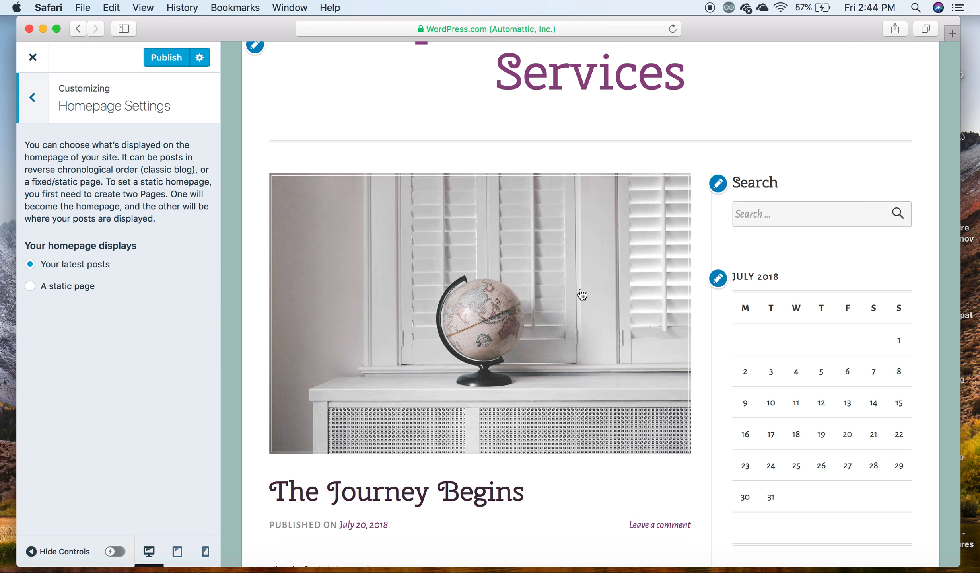
scroll(369, 389, down, 1)
scroll(369, 389, down, 10)
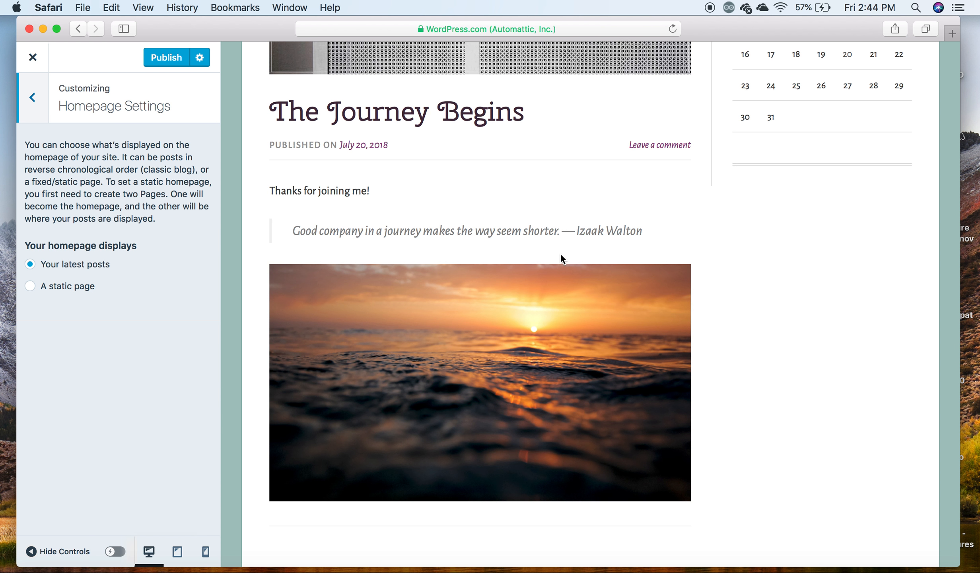
scroll(561, 255, up, 4)
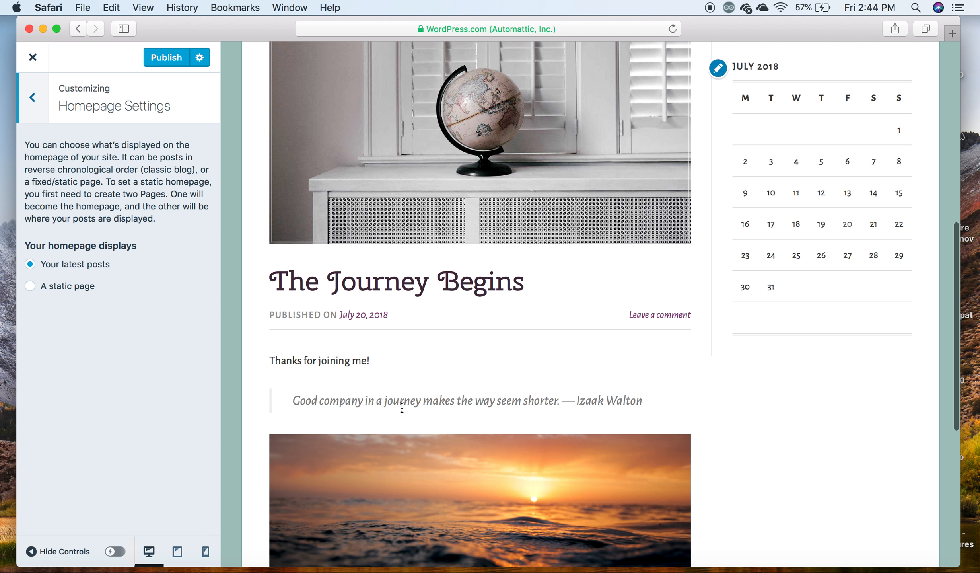
scroll(403, 412, down, 3)
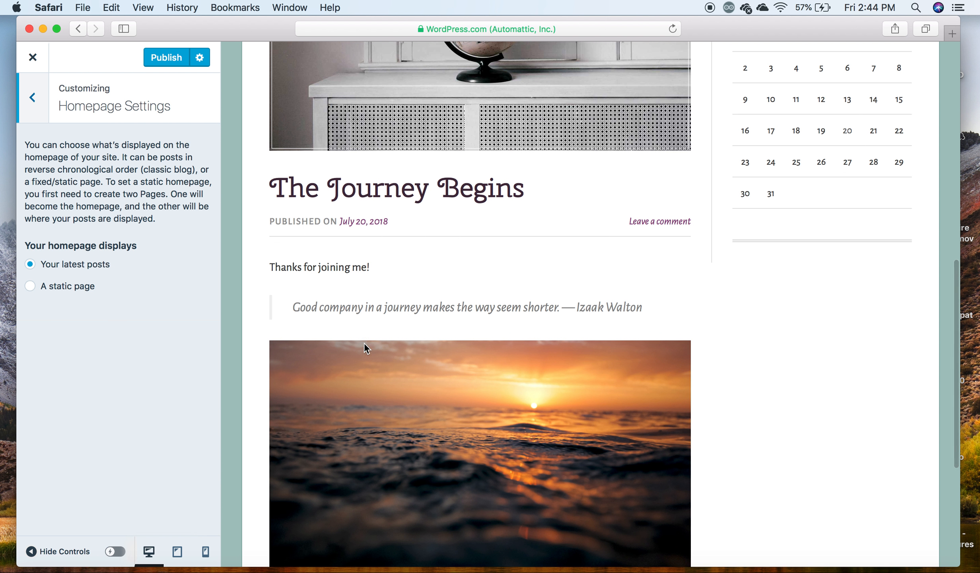
scroll(490, 437, down, 2)
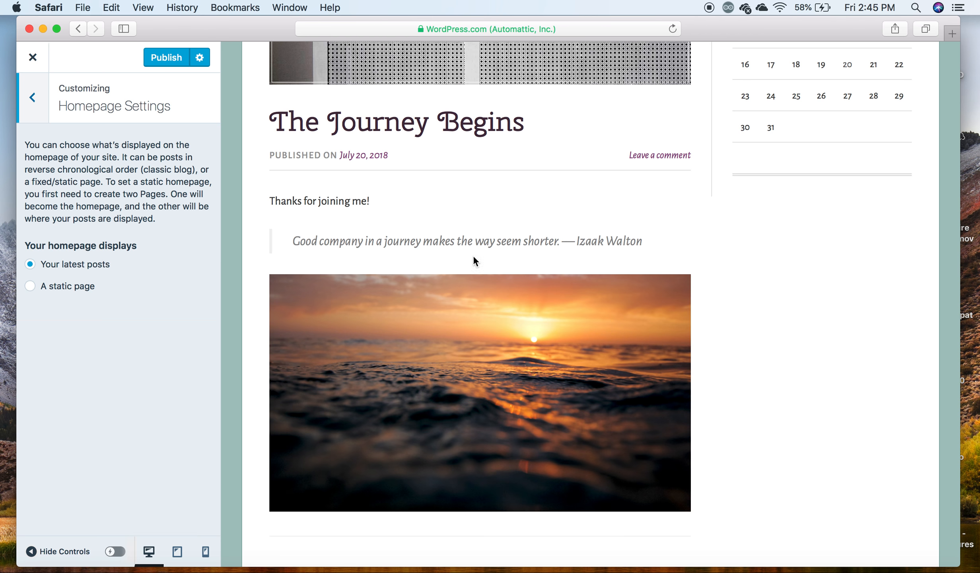
scroll(481, 338, up, 7)
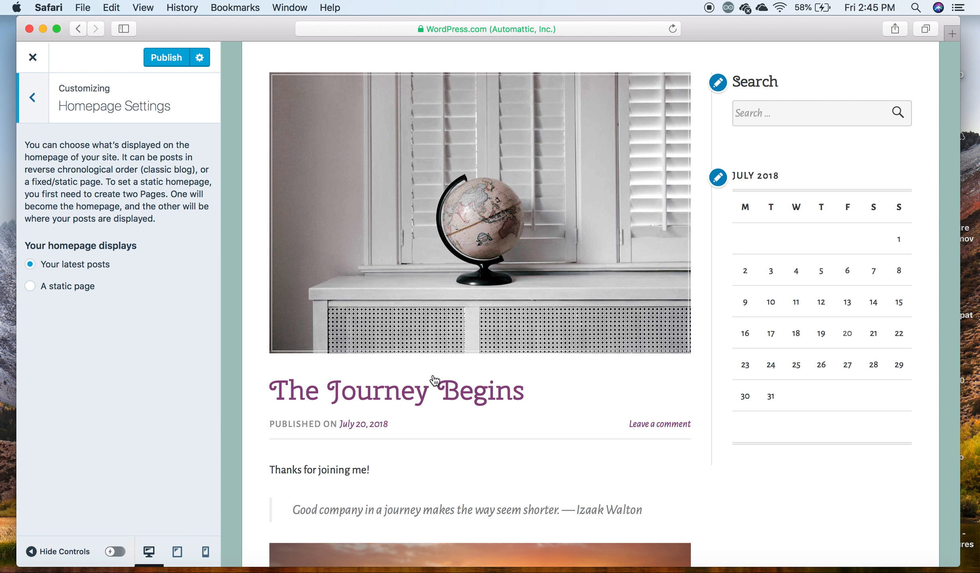
- Try a static page as the homepage display, return it to Your latest posts, and leave the Homepage Settings
click(34, 289)
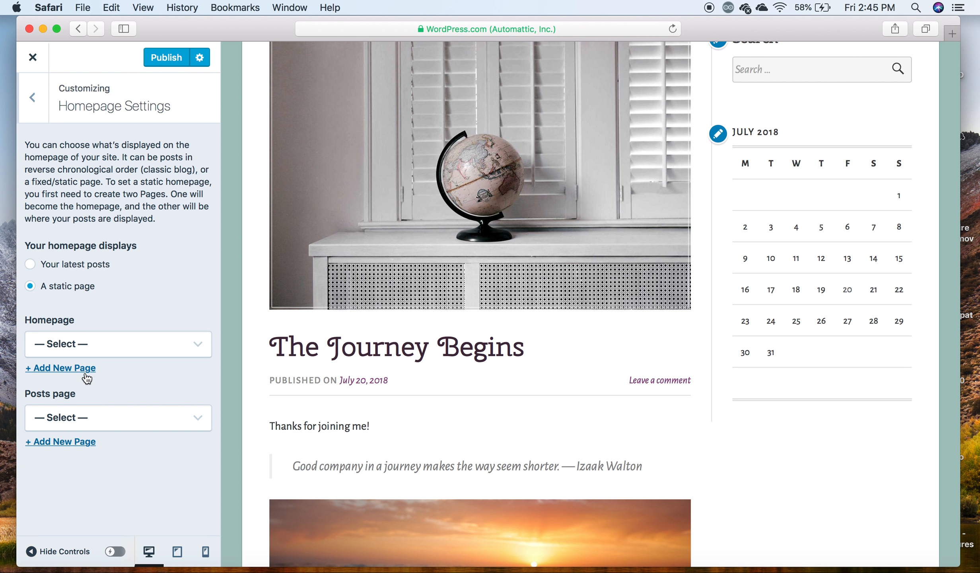
click(31, 265)
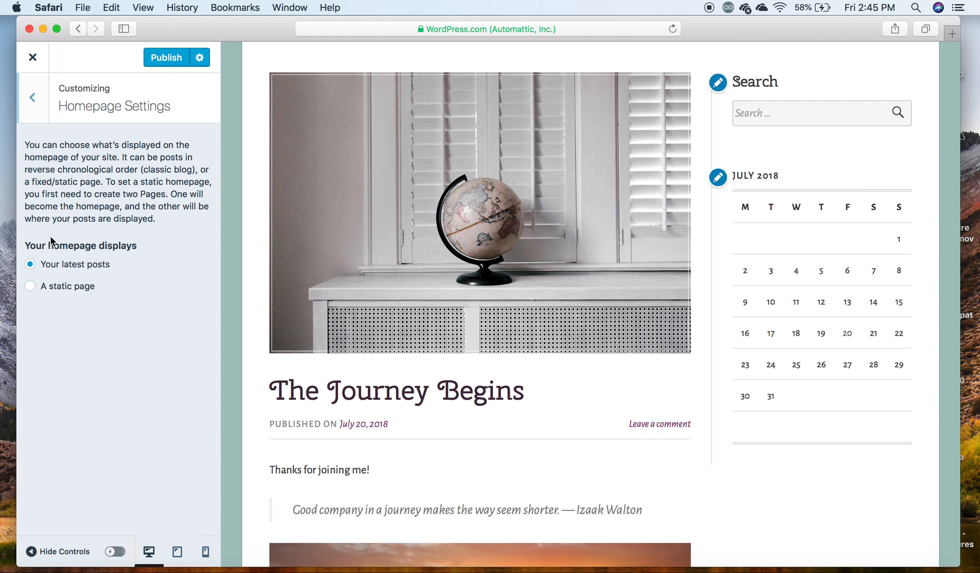
click(41, 98)
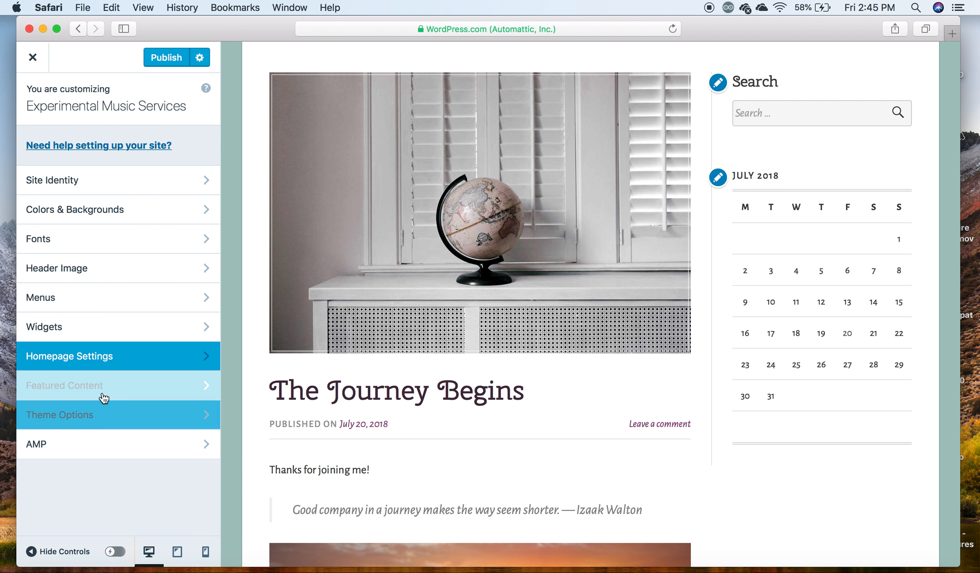
- Review the Featured Content settings, including the tag name and the display options for tagged posts
click(103, 395)
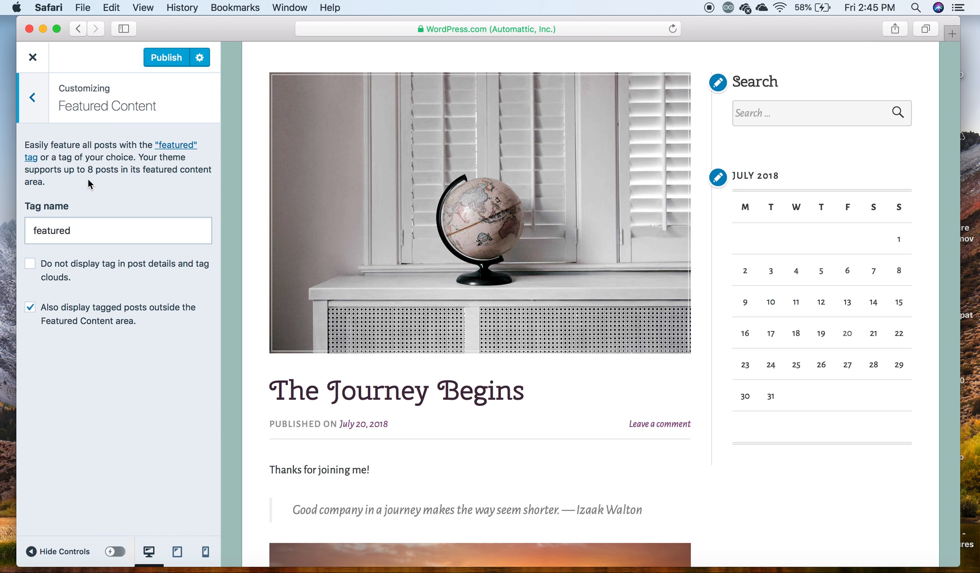
- Leave the Featured Content settings and, in Theme Options, try displaying the three most recent posts in a special area above the other posts
click(85, 235)
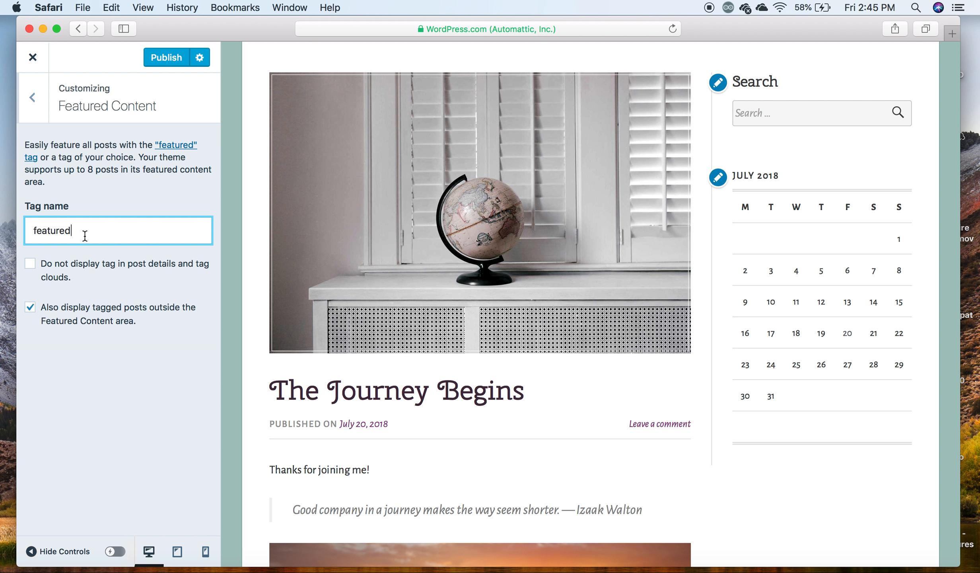
click(33, 98)
click(85, 397)
click(31, 146)
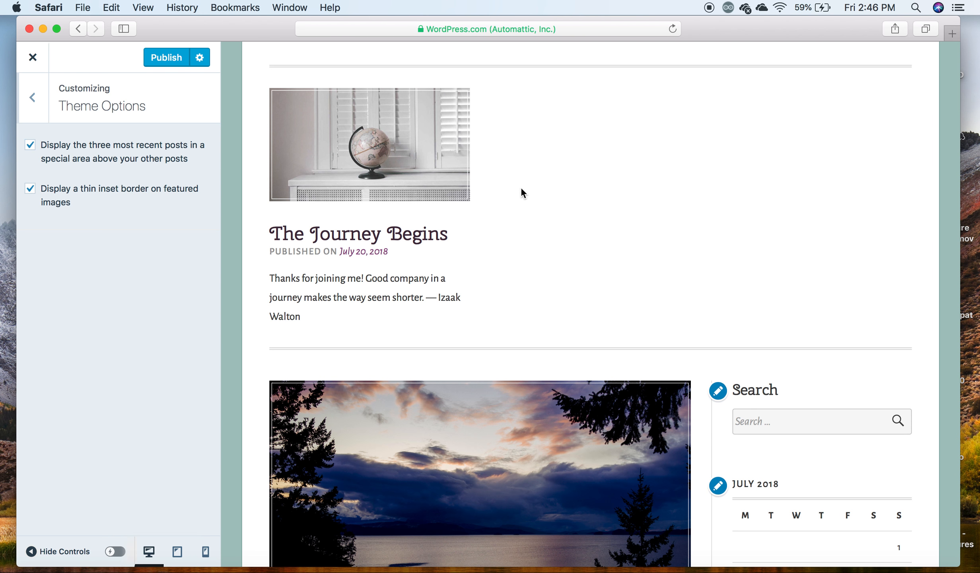
- Look over the special recent-posts area in the homepage preview, turn its display back off, and leave the Theme Options
scroll(496, 288, down, 5)
scroll(497, 289, up, 10)
scroll(504, 289, up, 2)
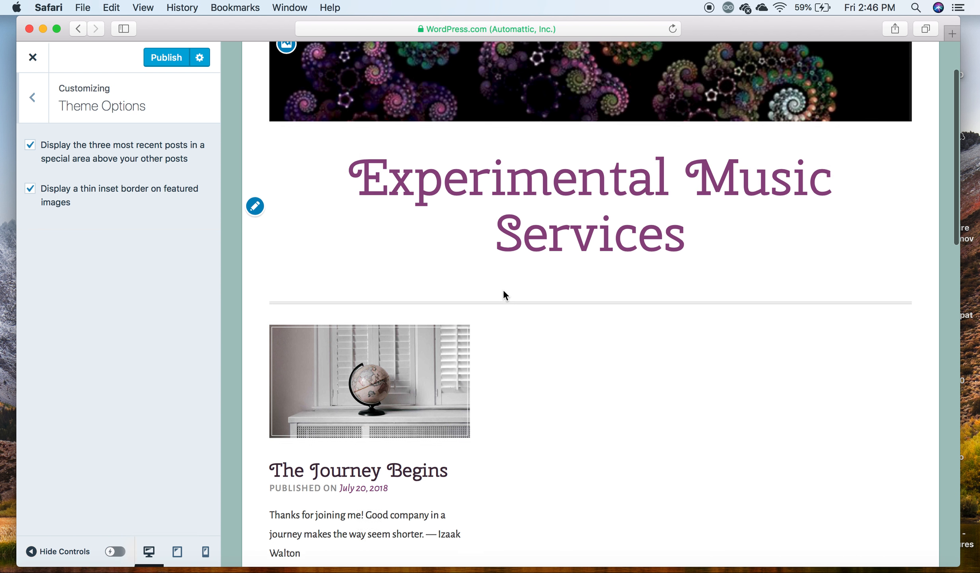
scroll(467, 359, down, 3)
scroll(493, 473, down, 3)
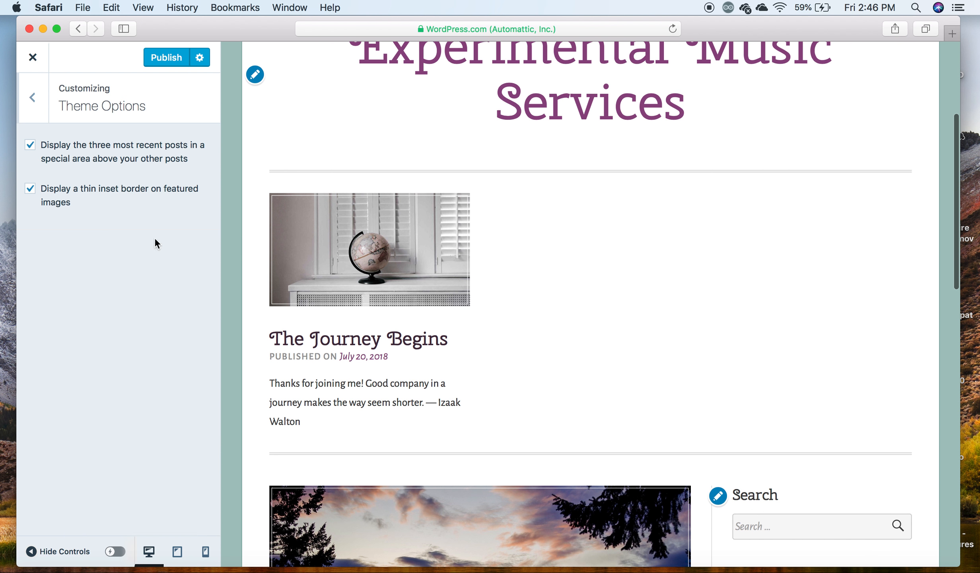
click(31, 145)
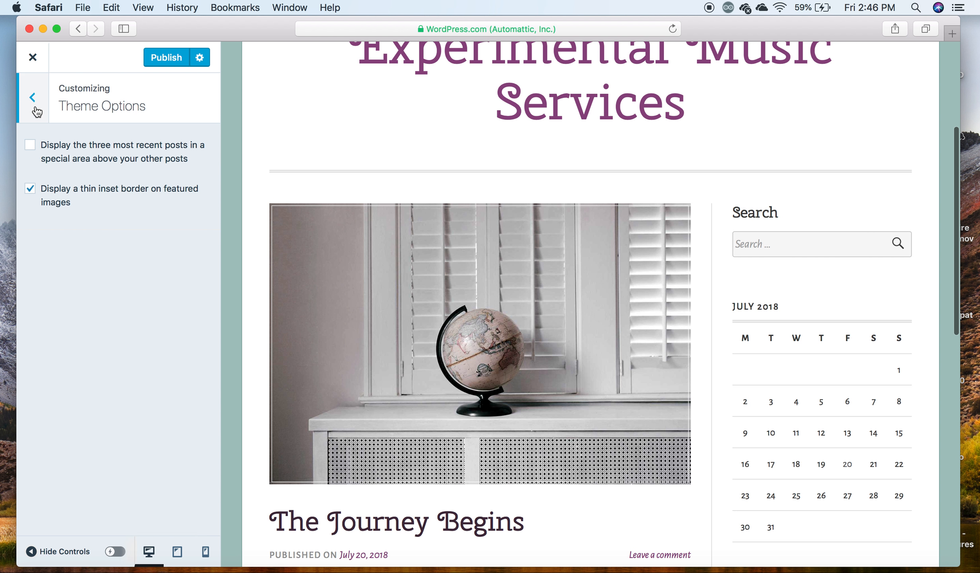
click(34, 106)
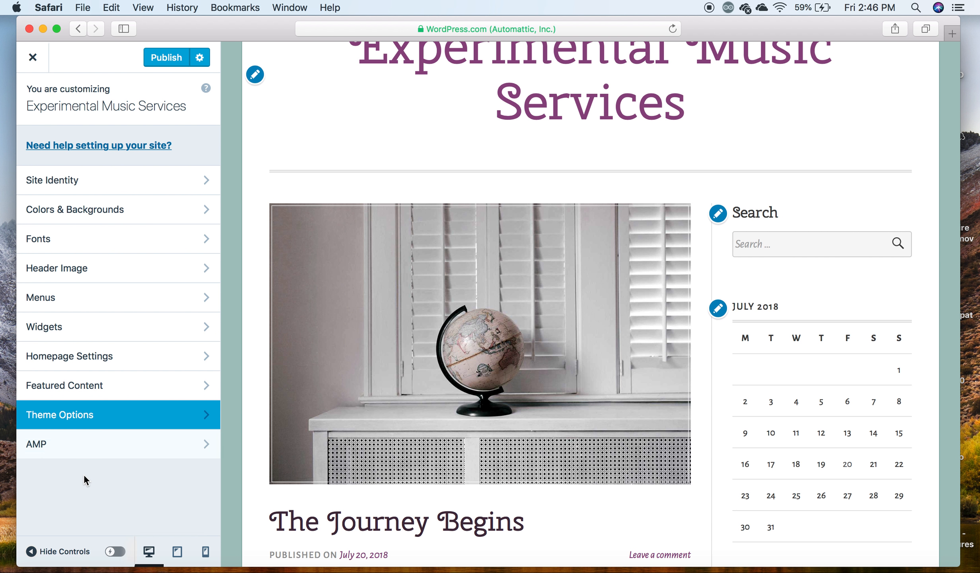